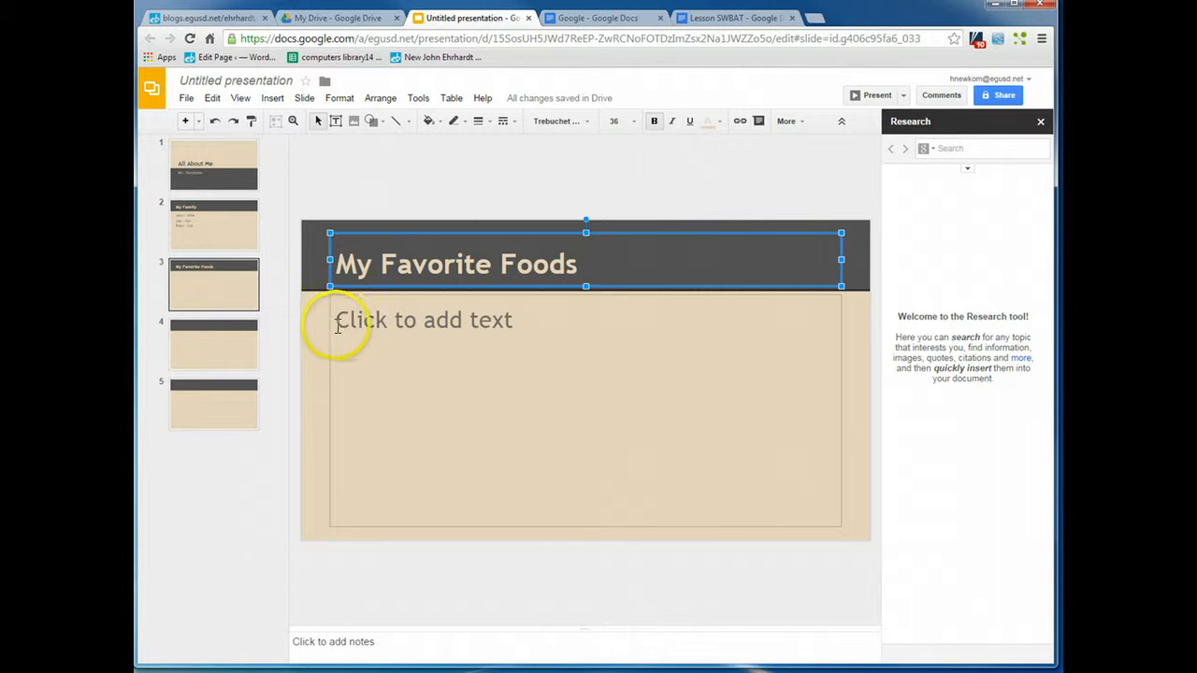
# Step: Enter the list Pizza, Burgers, Steak in the body of the My Favorite Foods slide
pyautogui.click(345, 324)
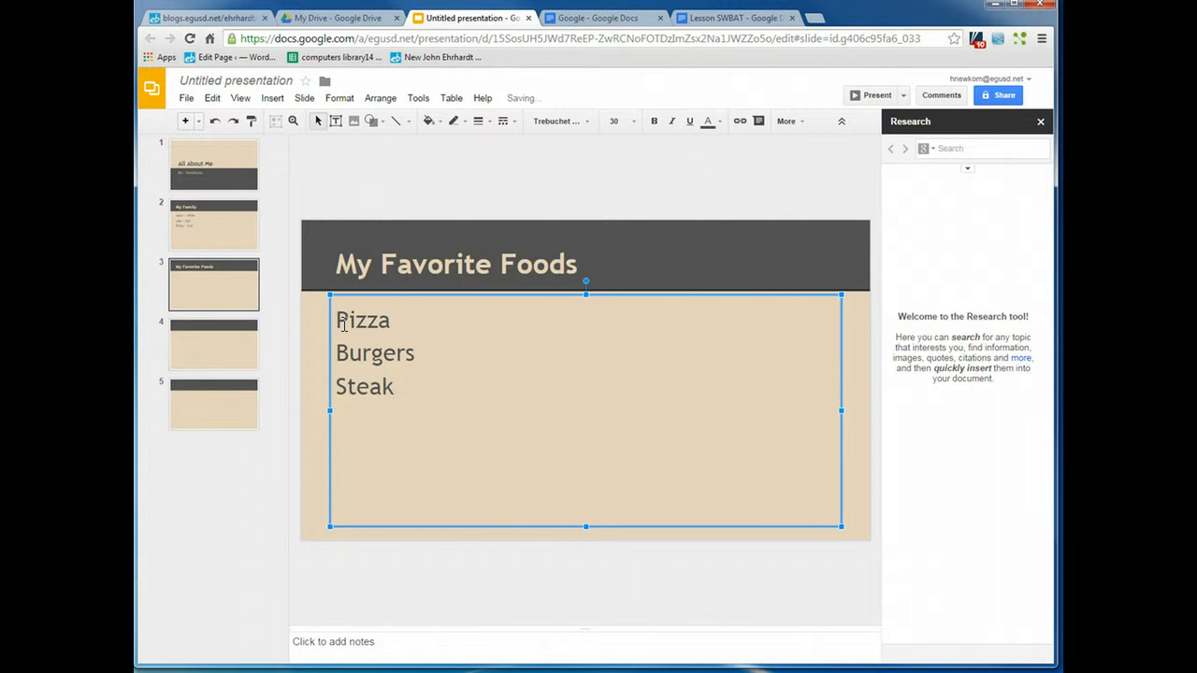
# Step: On slide 4, title the slide Favorite Desserts and list Ice Cream, Pie, Cake in its body
pyautogui.click(214, 346)
pyautogui.click(346, 263)
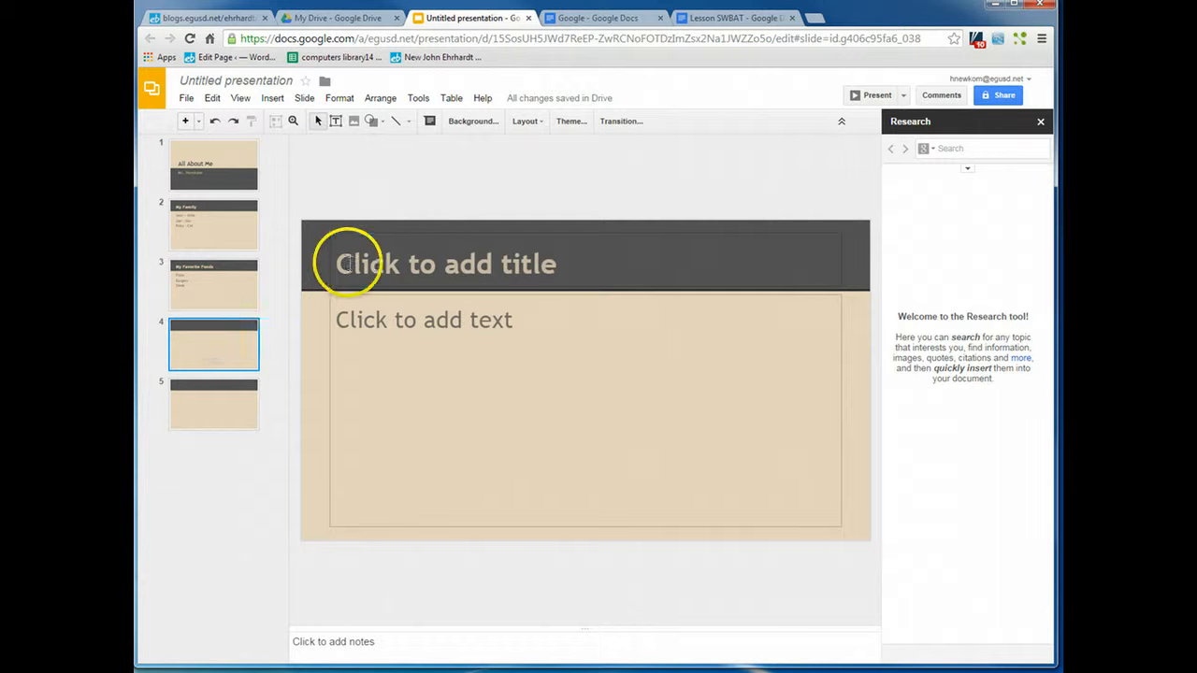
pyautogui.write('Favorite D')
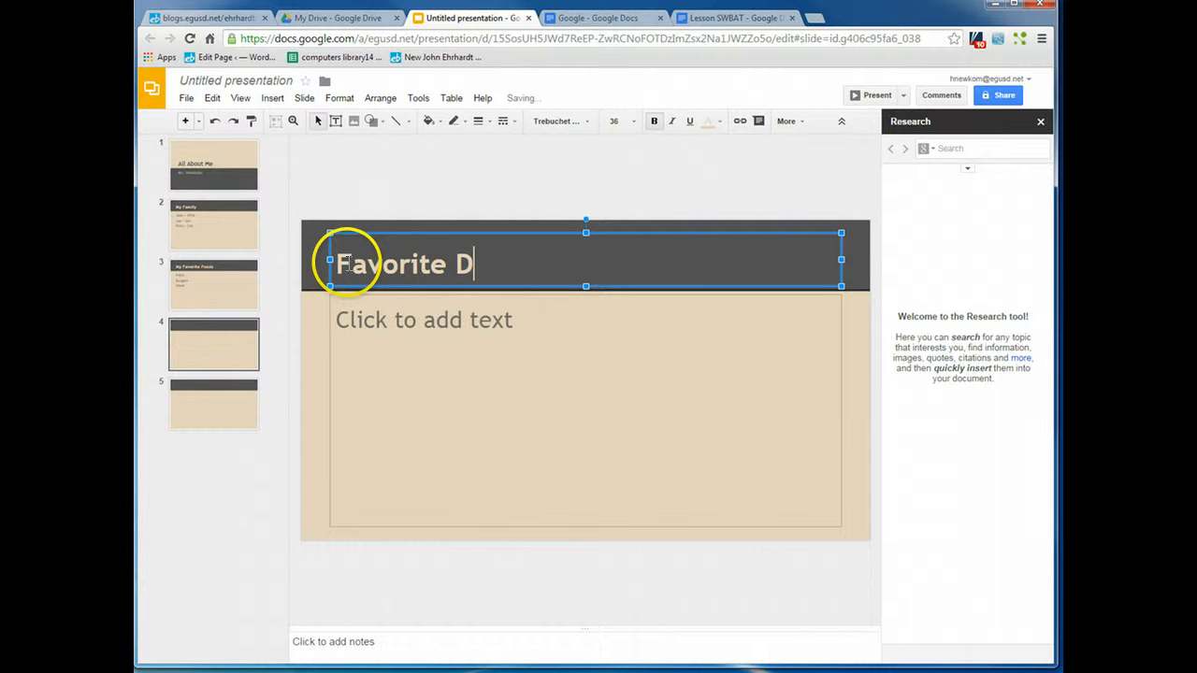
pyautogui.write('esserts')
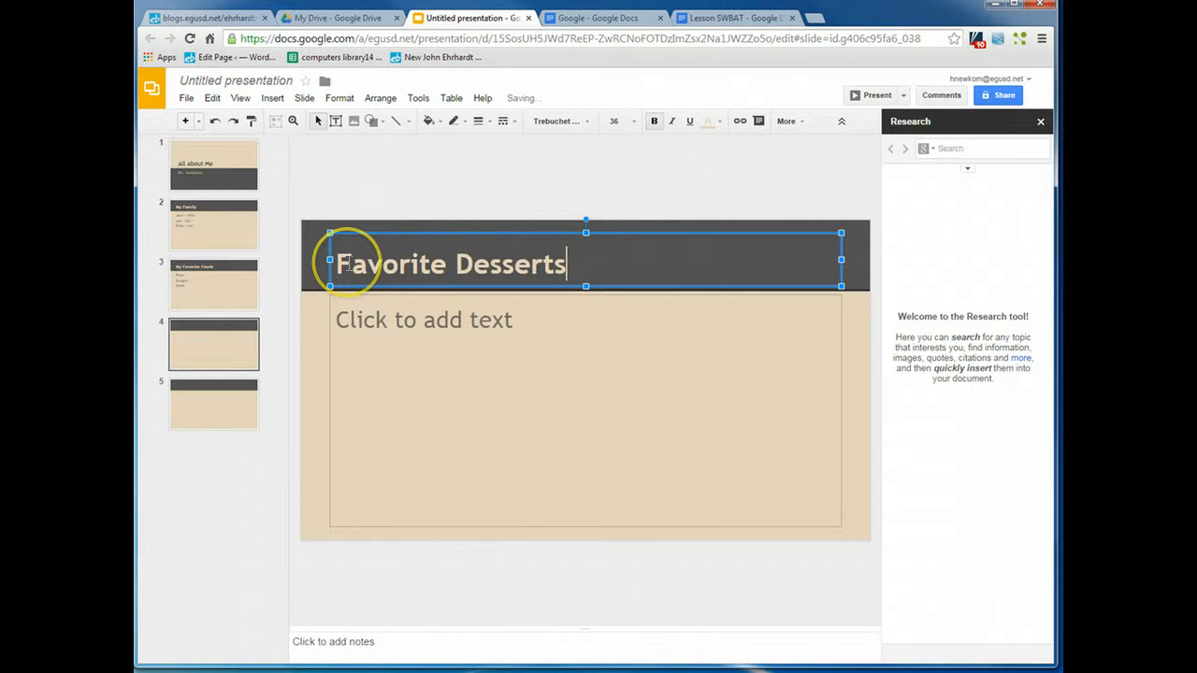
pyautogui.click(347, 321)
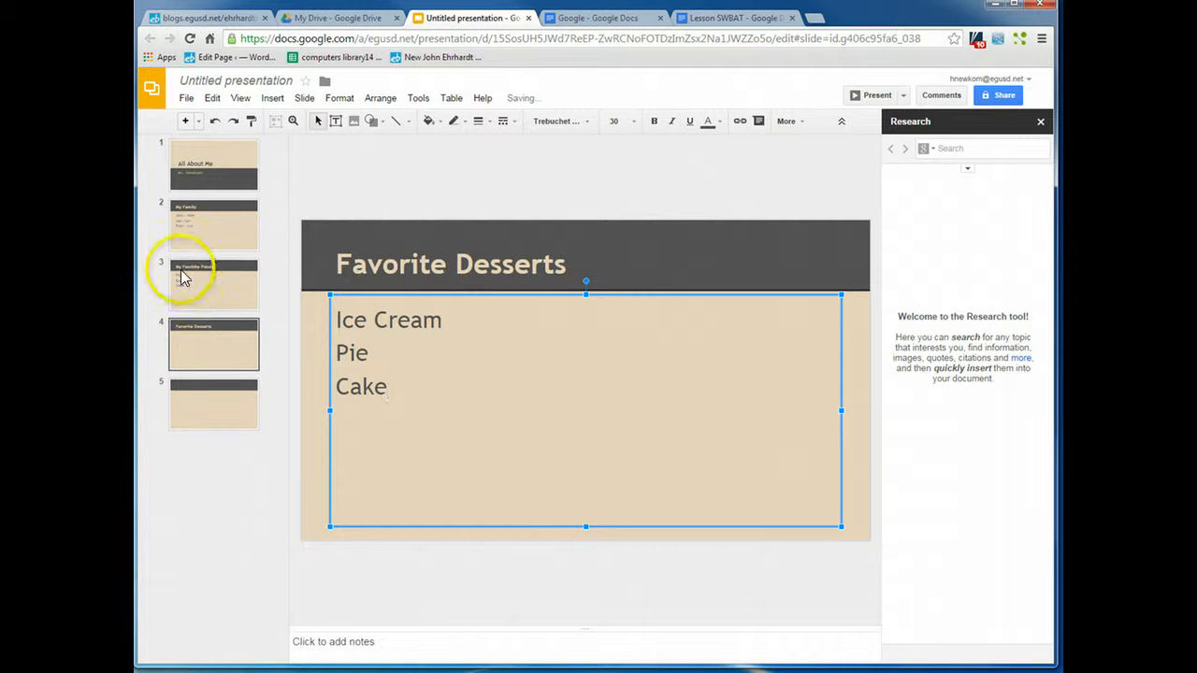
# Step: On slide 3, insert a pizza photo found through an image search for Pizza
pyautogui.click(197, 288)
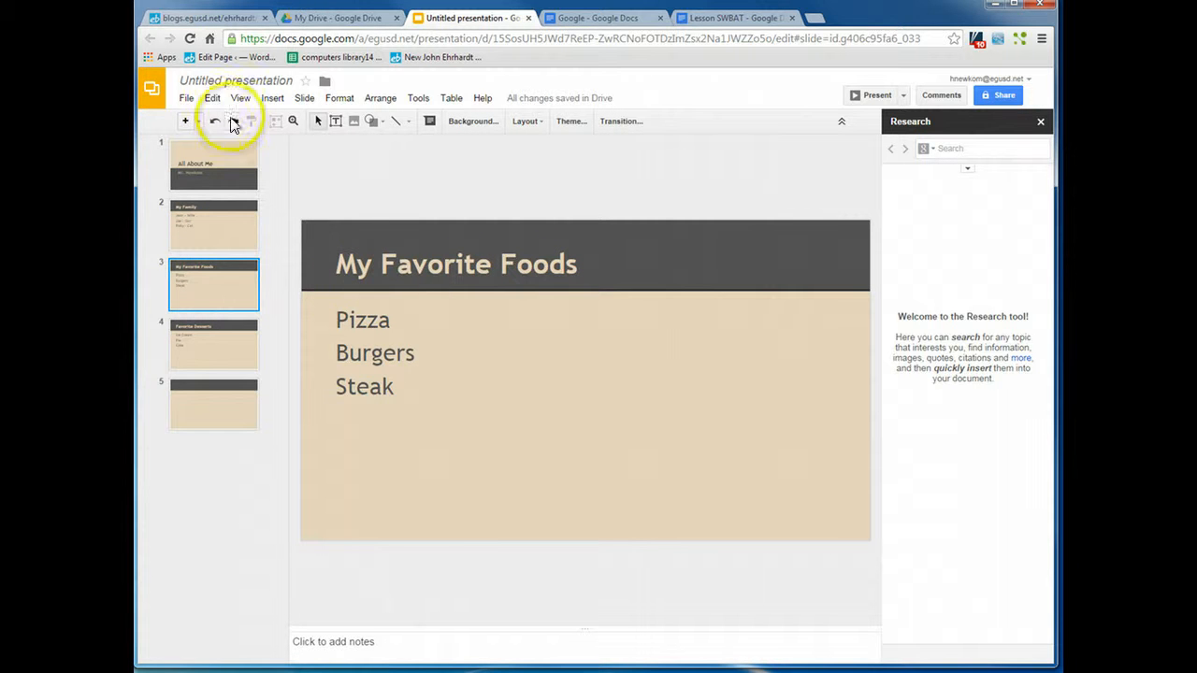
pyautogui.click(272, 99)
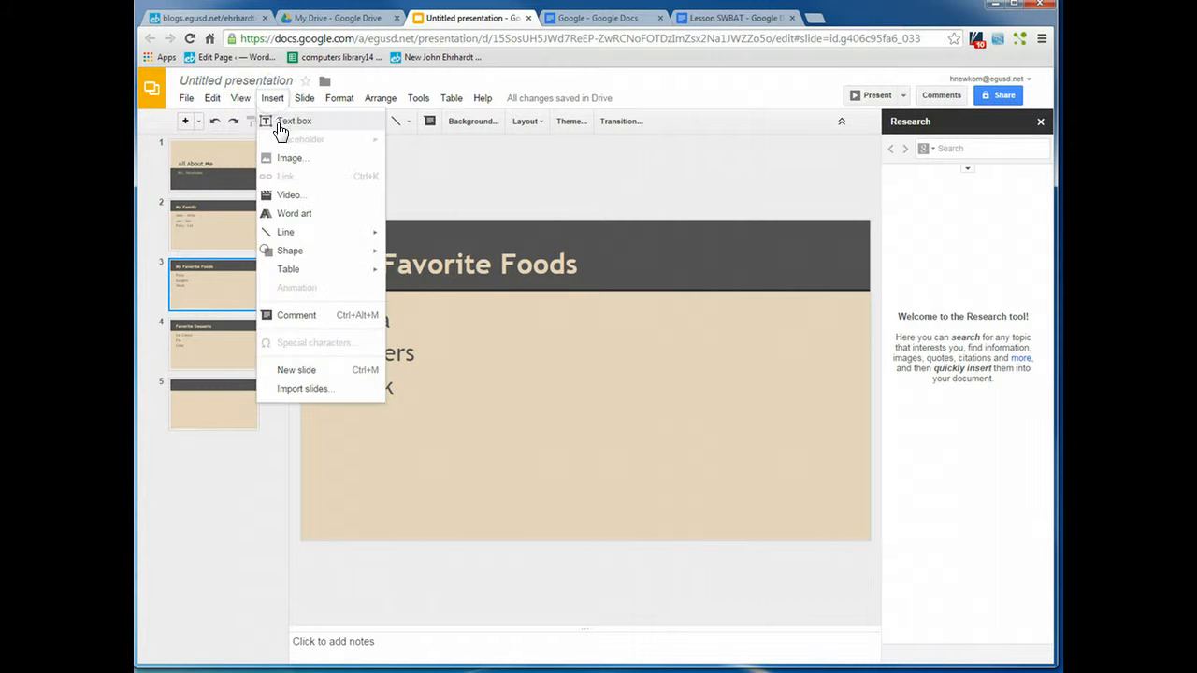
pyautogui.click(273, 159)
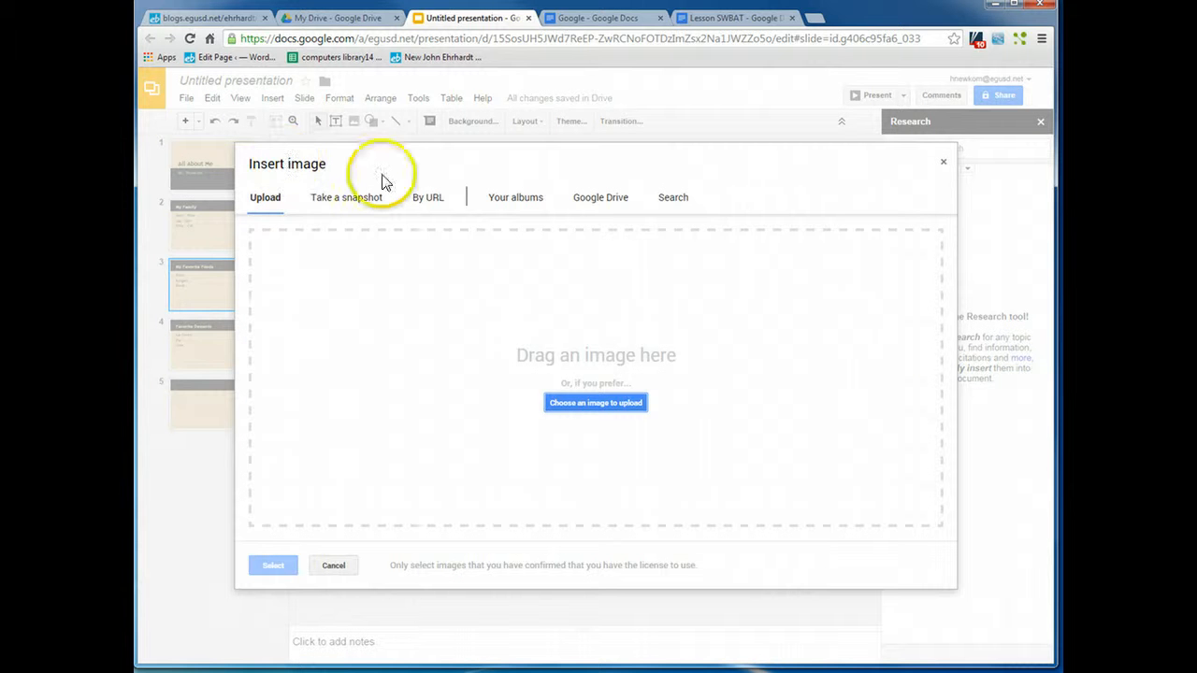
pyautogui.click(672, 202)
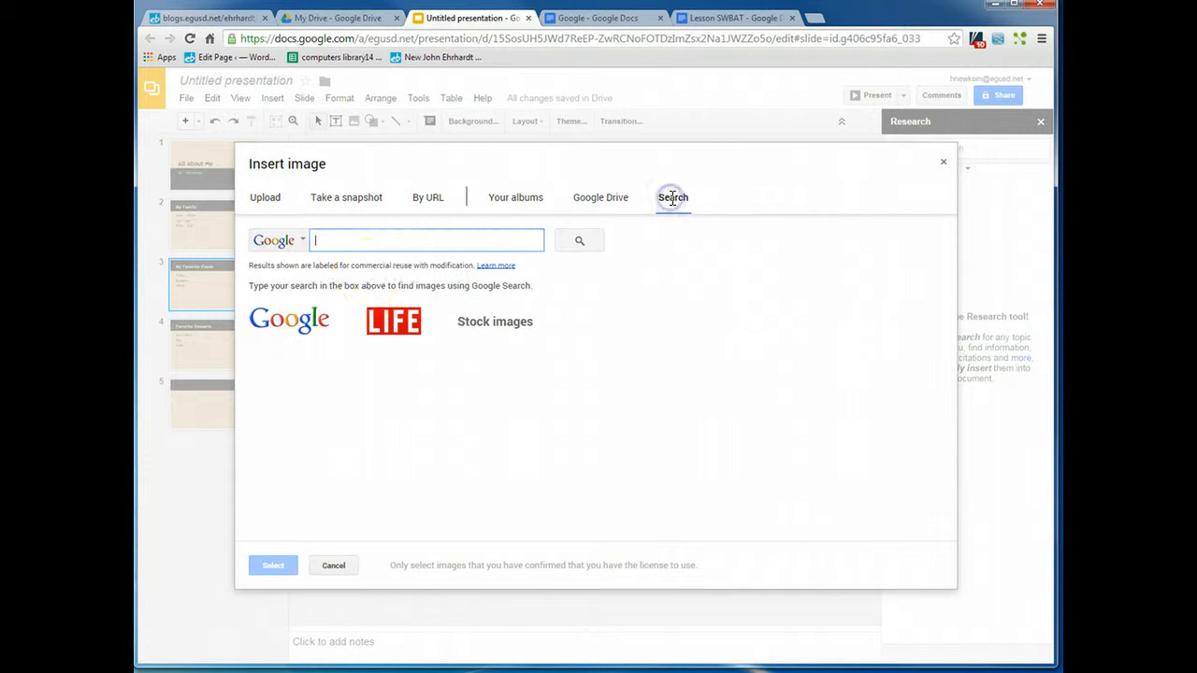
pyautogui.click(362, 241)
pyautogui.write('Pizza')
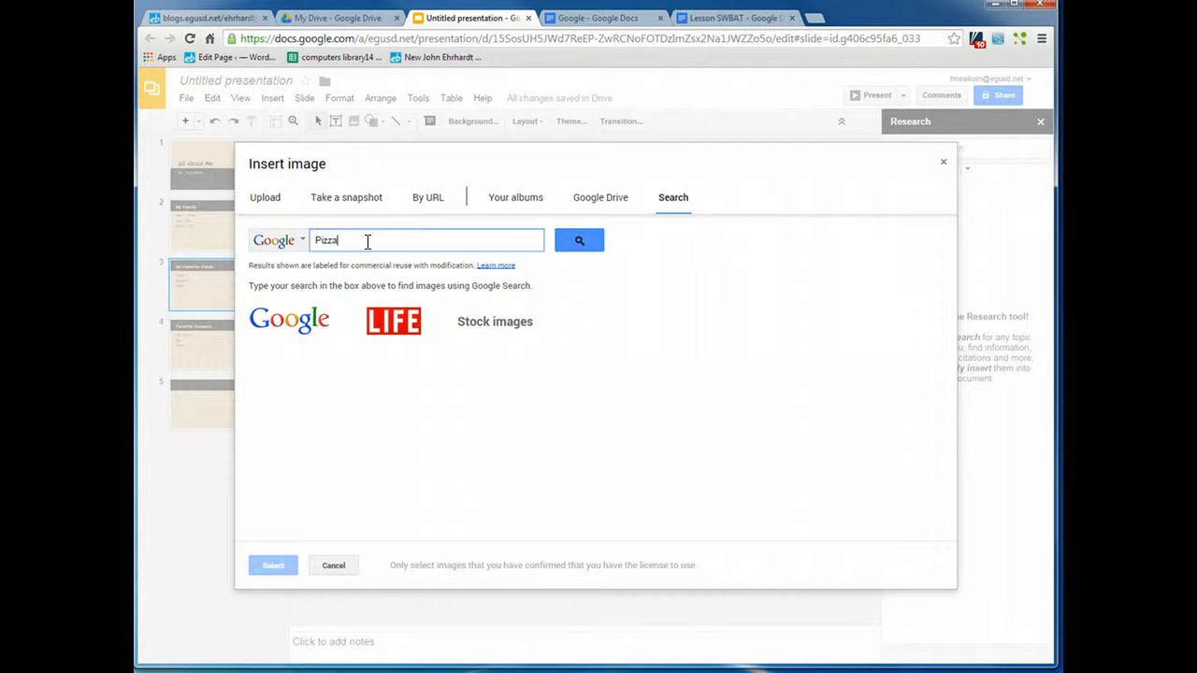
pyautogui.press('Return')
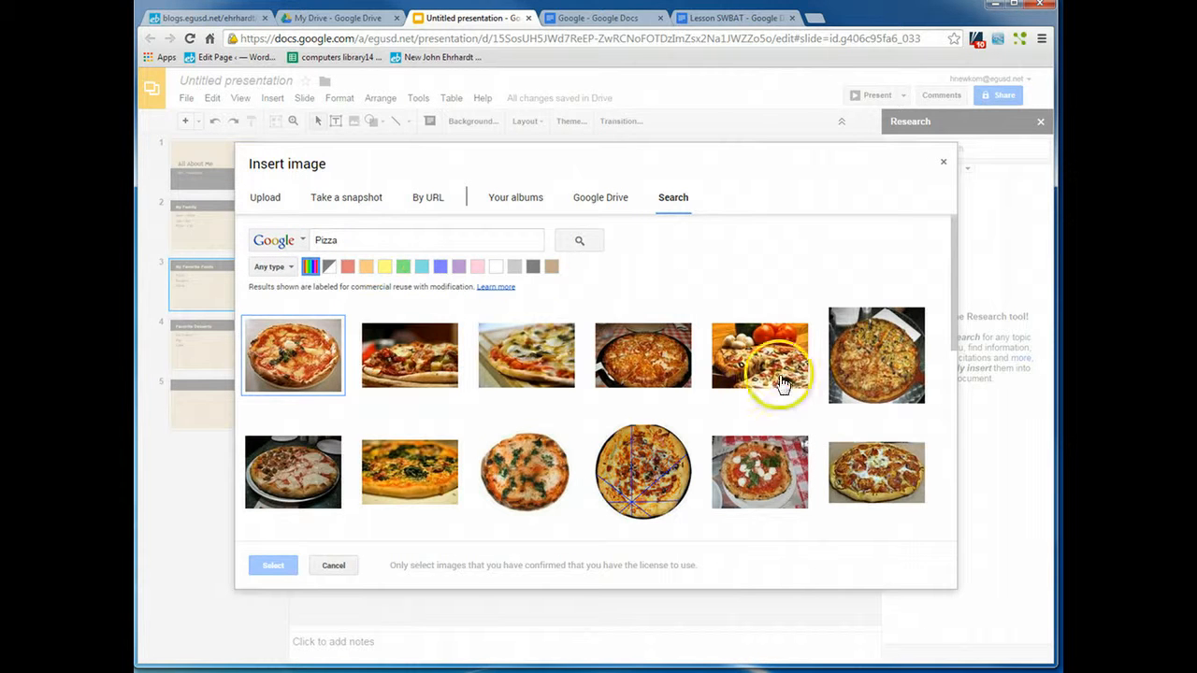
pyautogui.click(859, 485)
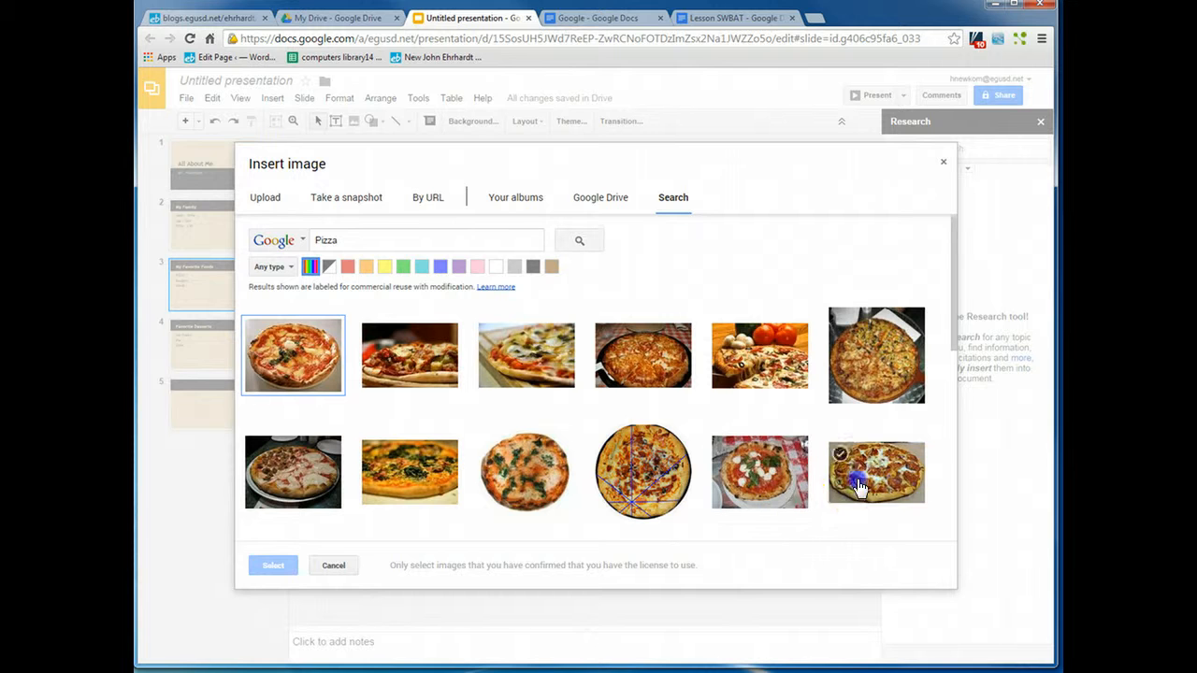
pyautogui.click(268, 566)
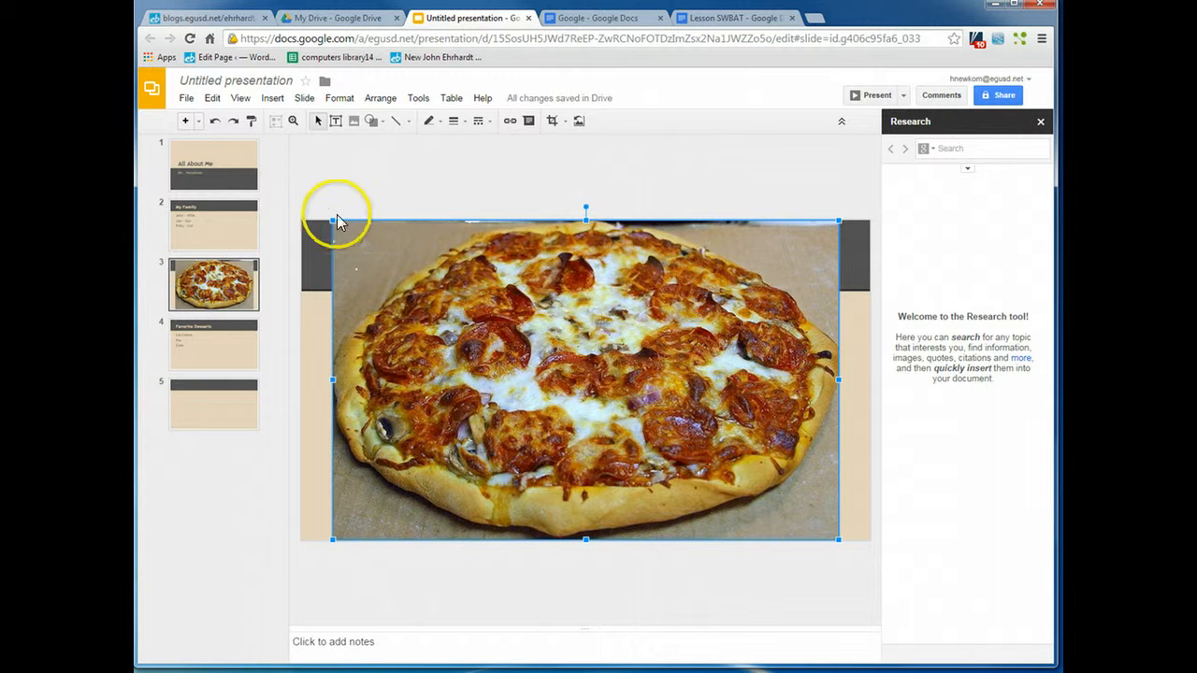
# Step: Shrink the pizza image and move it to the slide's upper right beside the title
pyautogui.moveTo(330, 220); pyautogui.dragTo(601, 383)
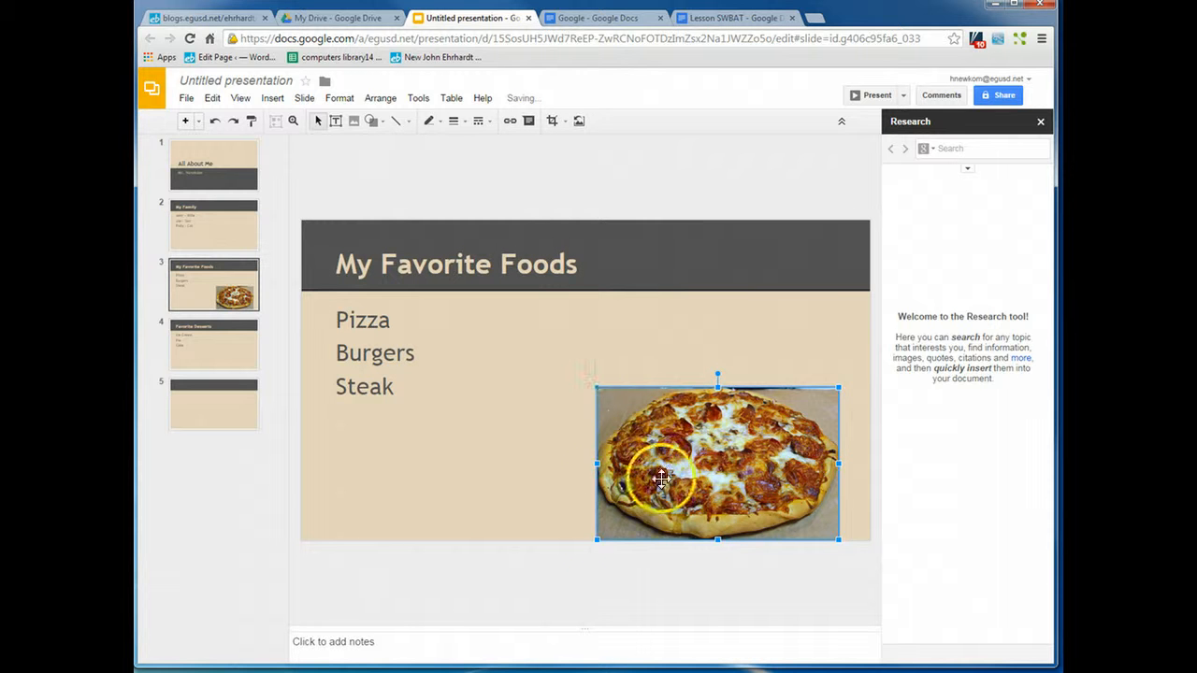
pyautogui.moveTo(673, 479); pyautogui.dragTo(705, 361)
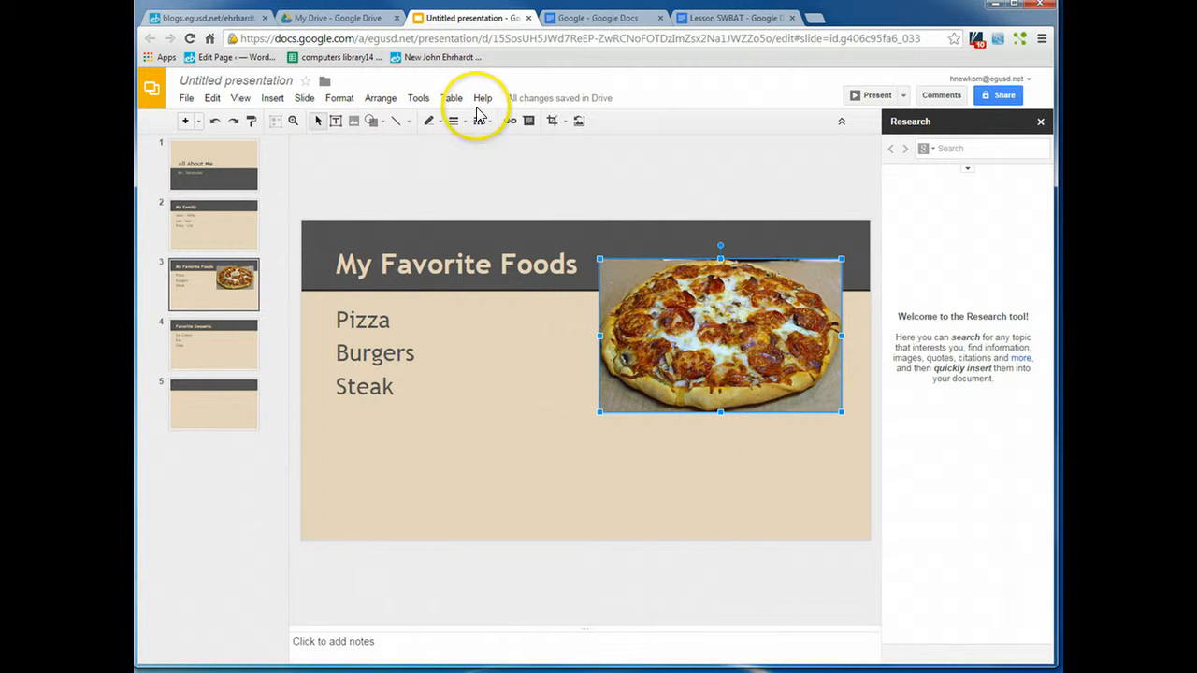
pyautogui.click(273, 98)
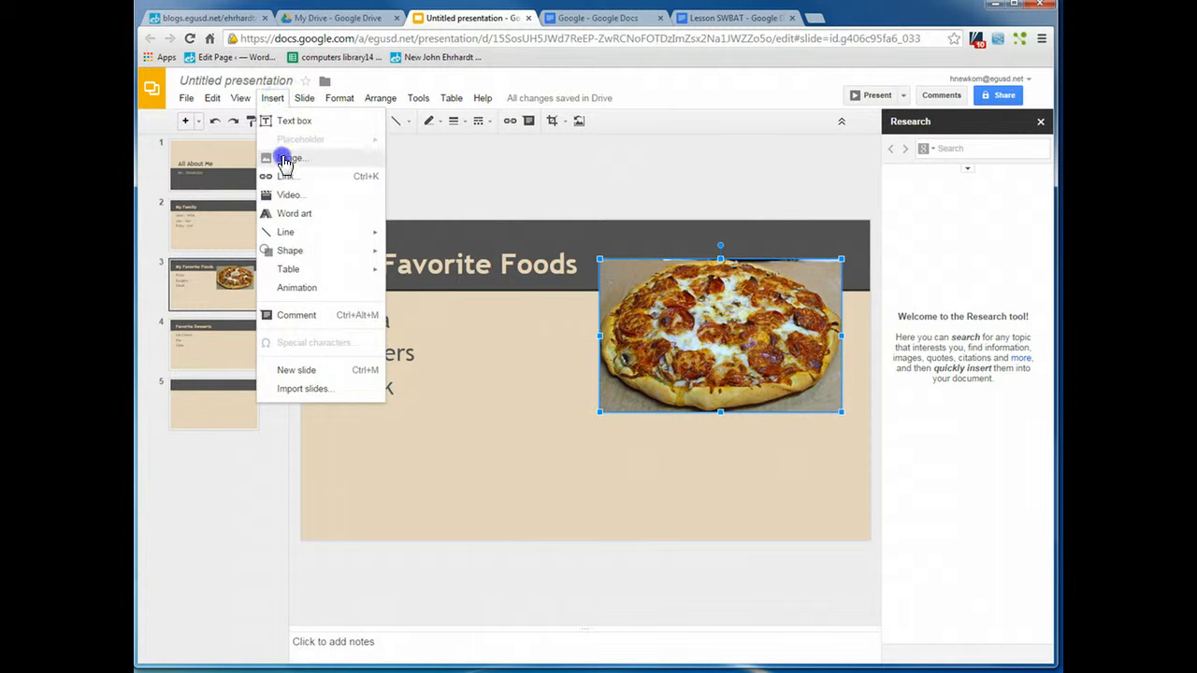
pyautogui.click(285, 160)
pyautogui.moveTo(359, 243); pyautogui.dragTo(304, 240)
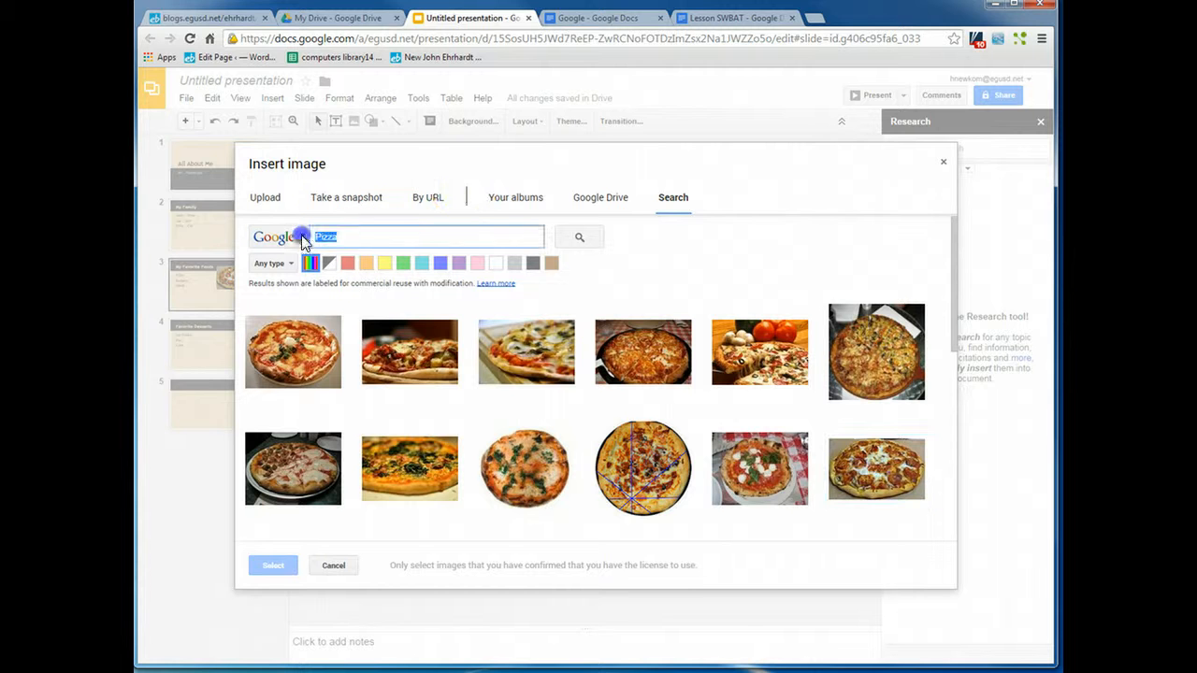
pyautogui.write('cheese burger')
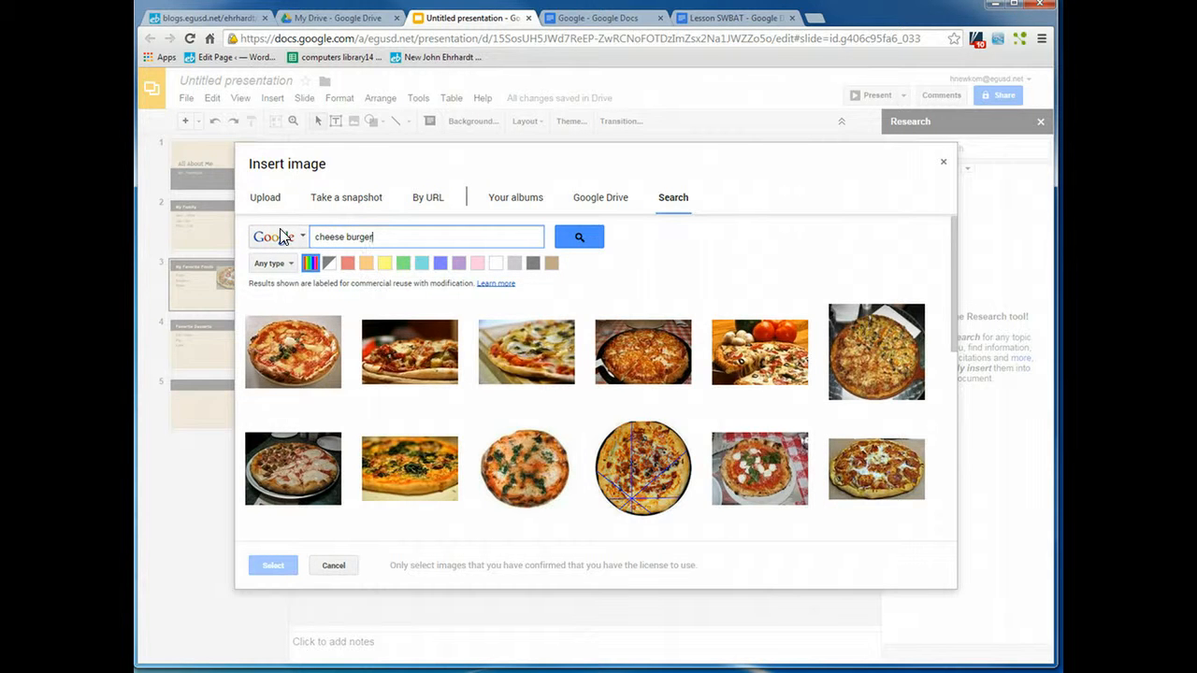
pyautogui.press('Return')
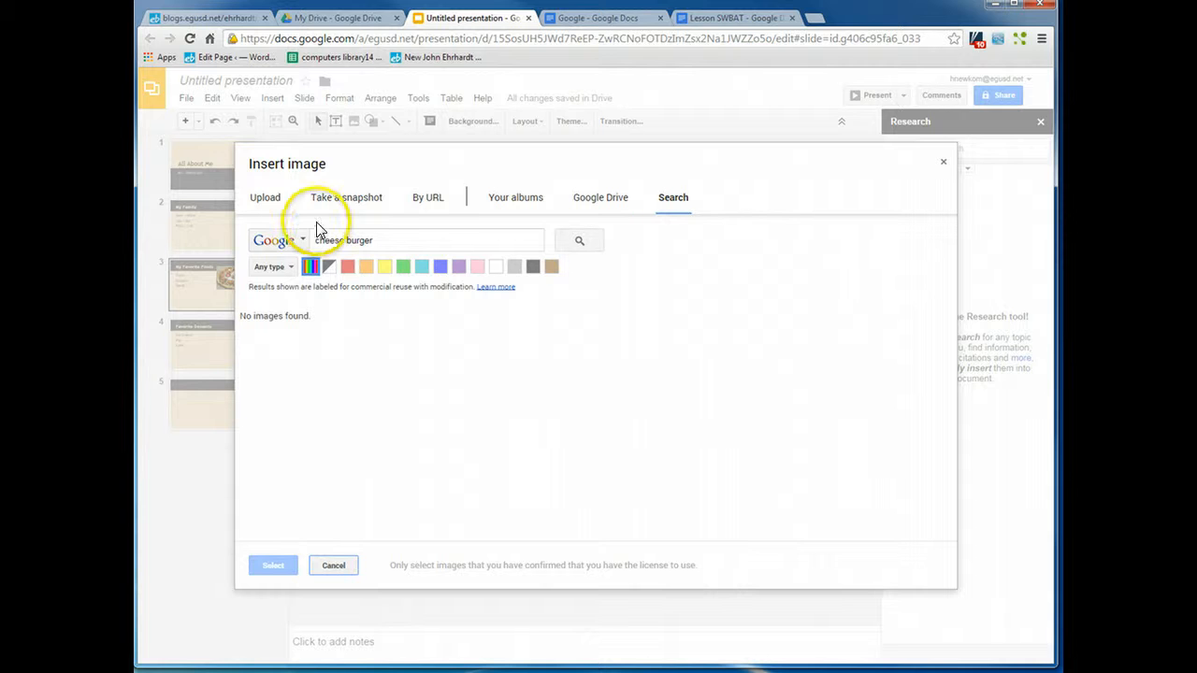
pyautogui.click(408, 240)
pyautogui.click(592, 238)
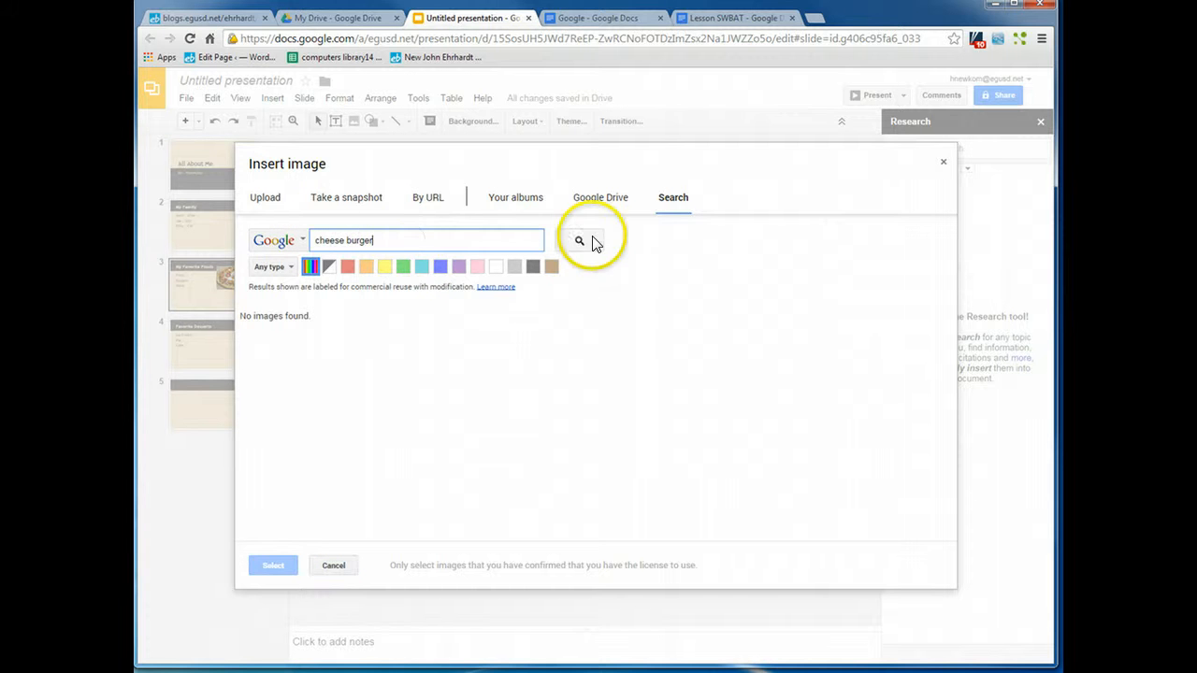
pyautogui.moveTo(381, 240); pyautogui.dragTo(254, 245)
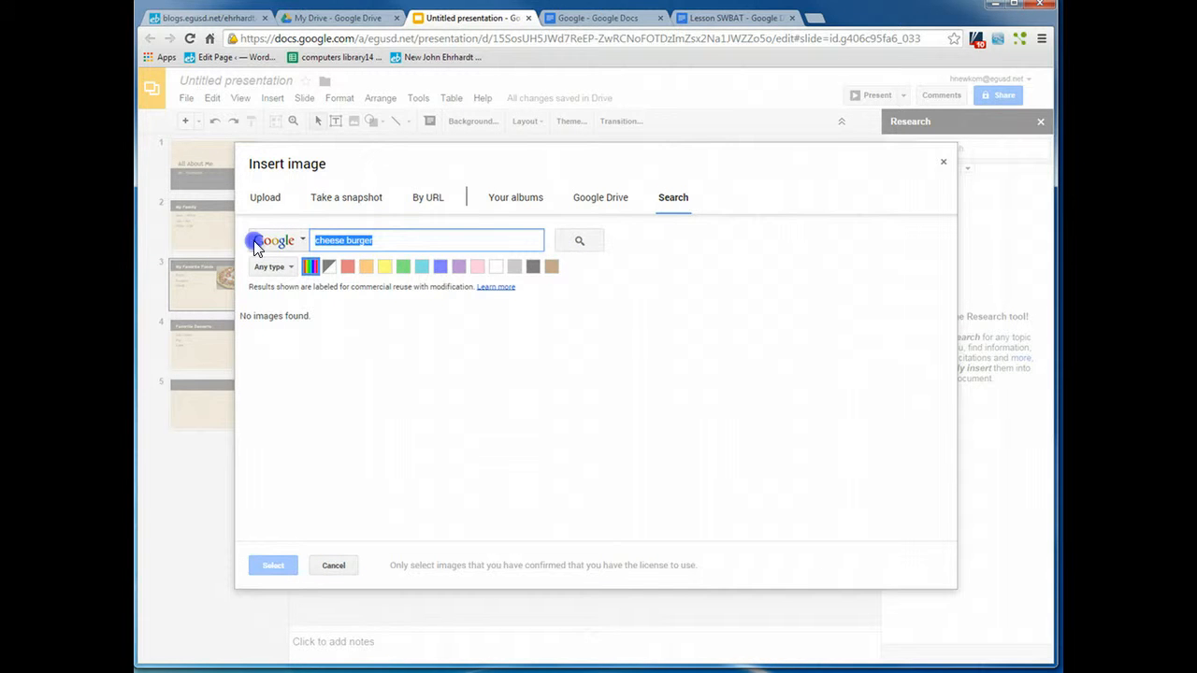
pyautogui.write('burger')
pyautogui.press('Return')
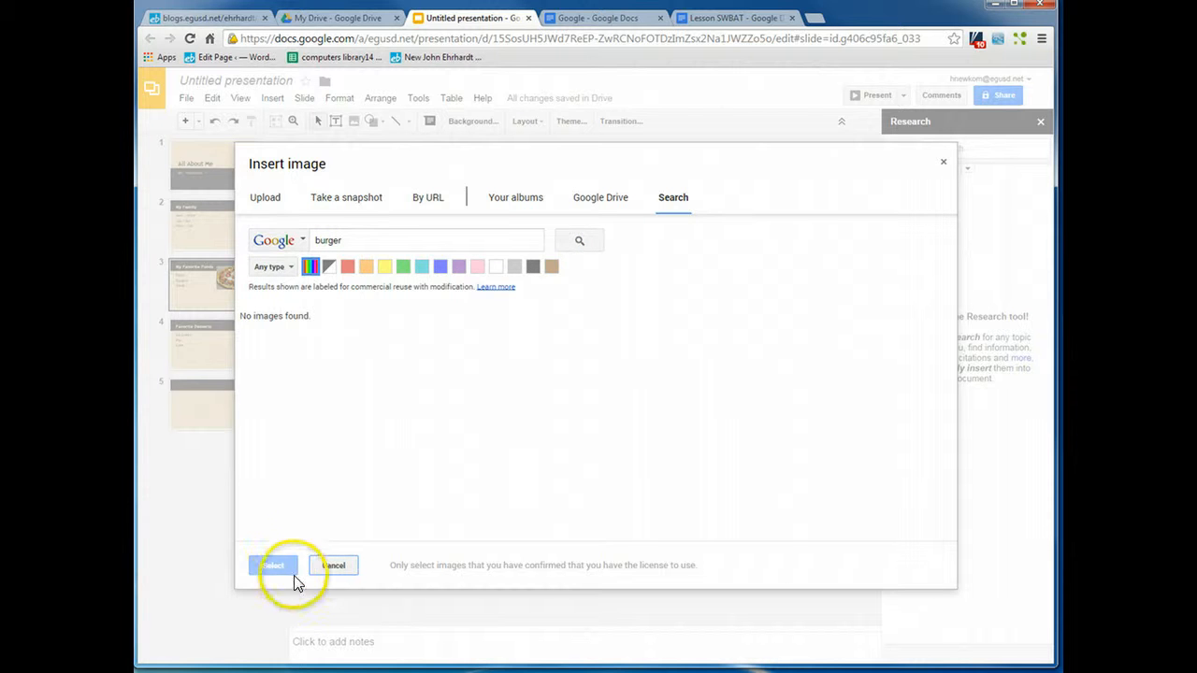
pyautogui.click(332, 566)
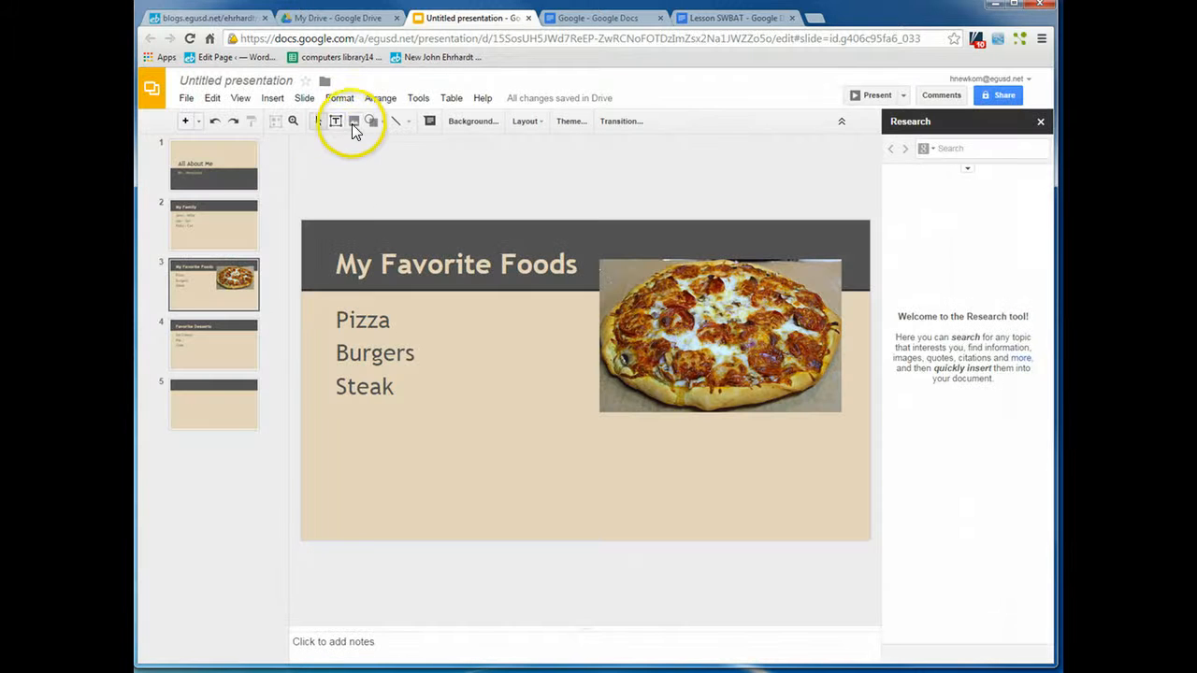
# Step: Insert a photo of a burger on a white plate from the image search results for burger
pyautogui.click(272, 98)
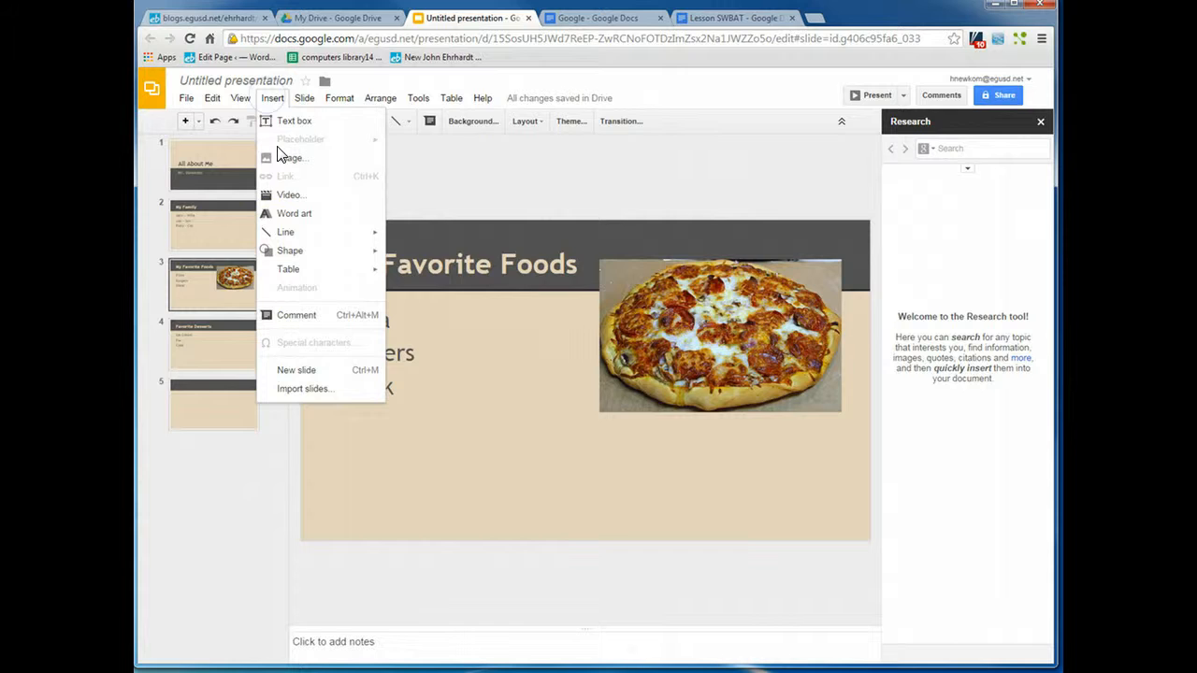
pyautogui.click(280, 158)
pyautogui.click(672, 201)
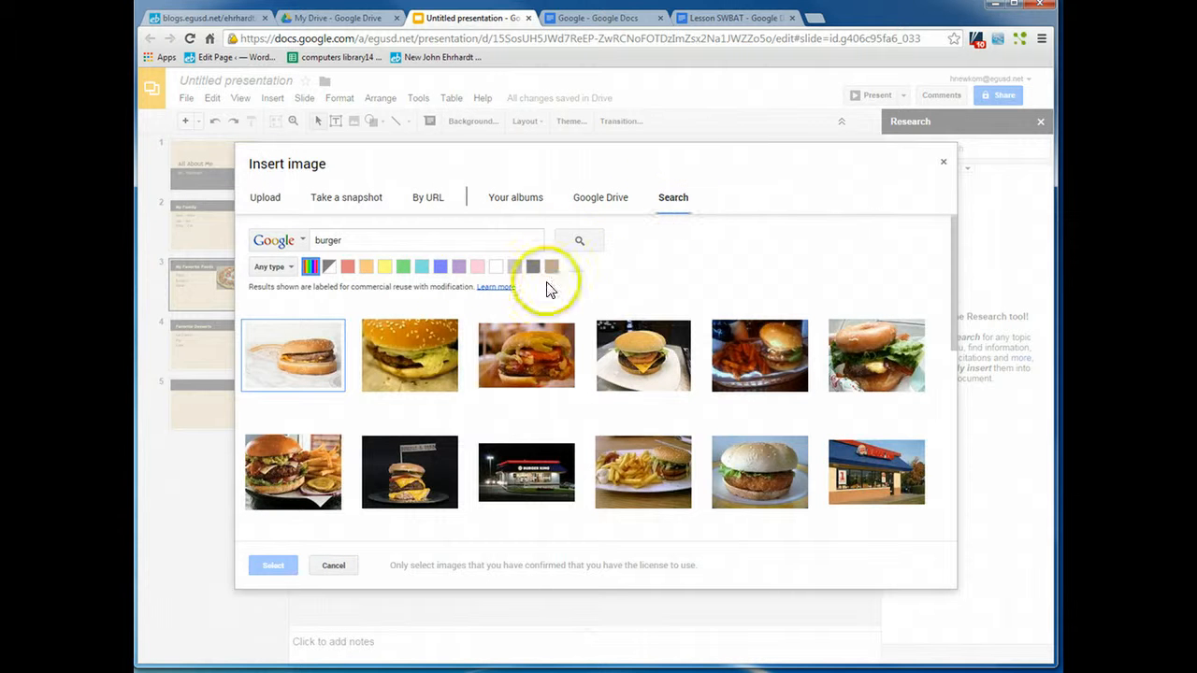
pyautogui.click(441, 344)
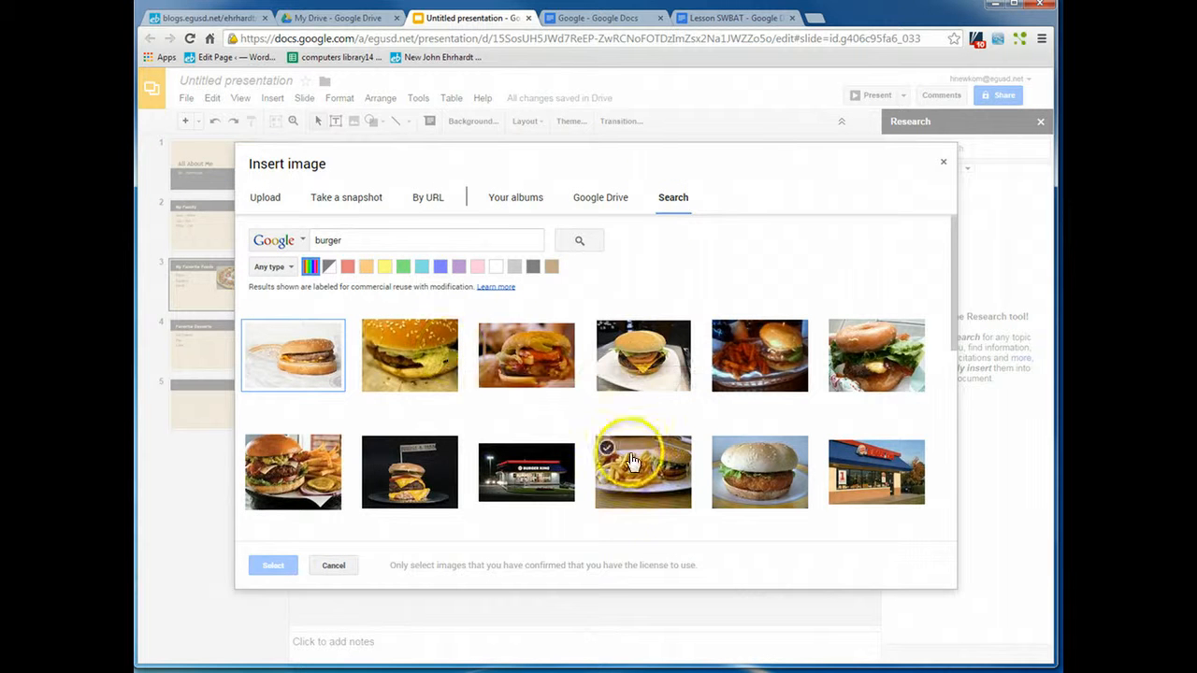
pyautogui.click(622, 348)
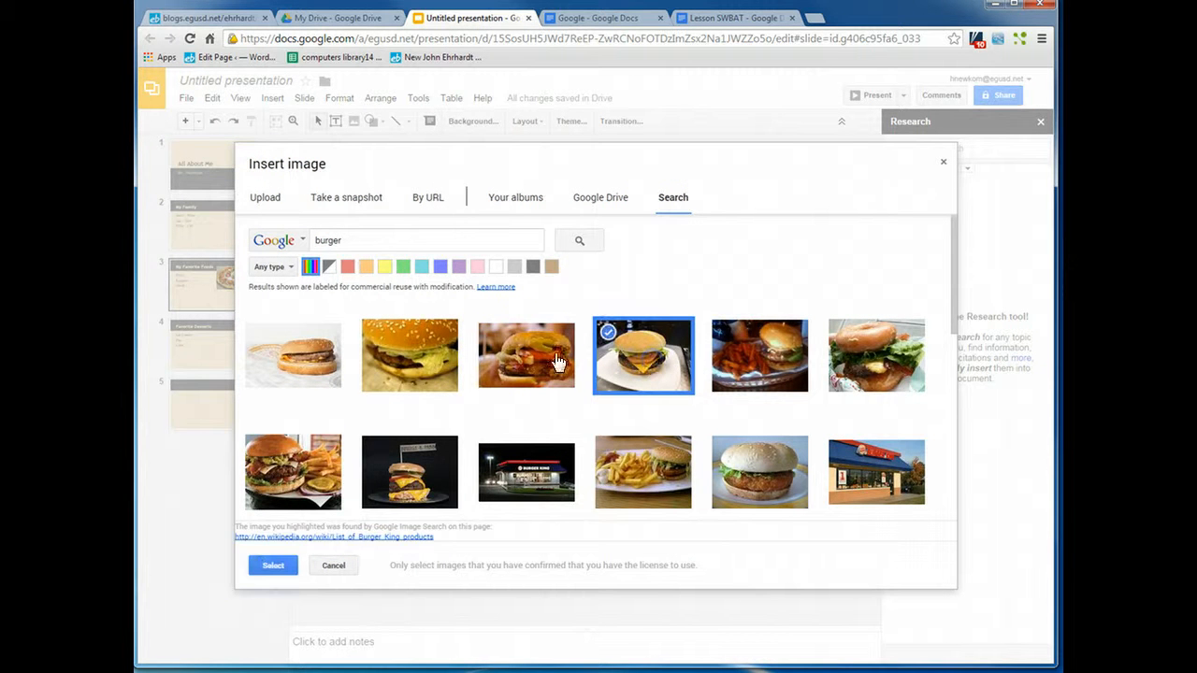
pyautogui.click(262, 563)
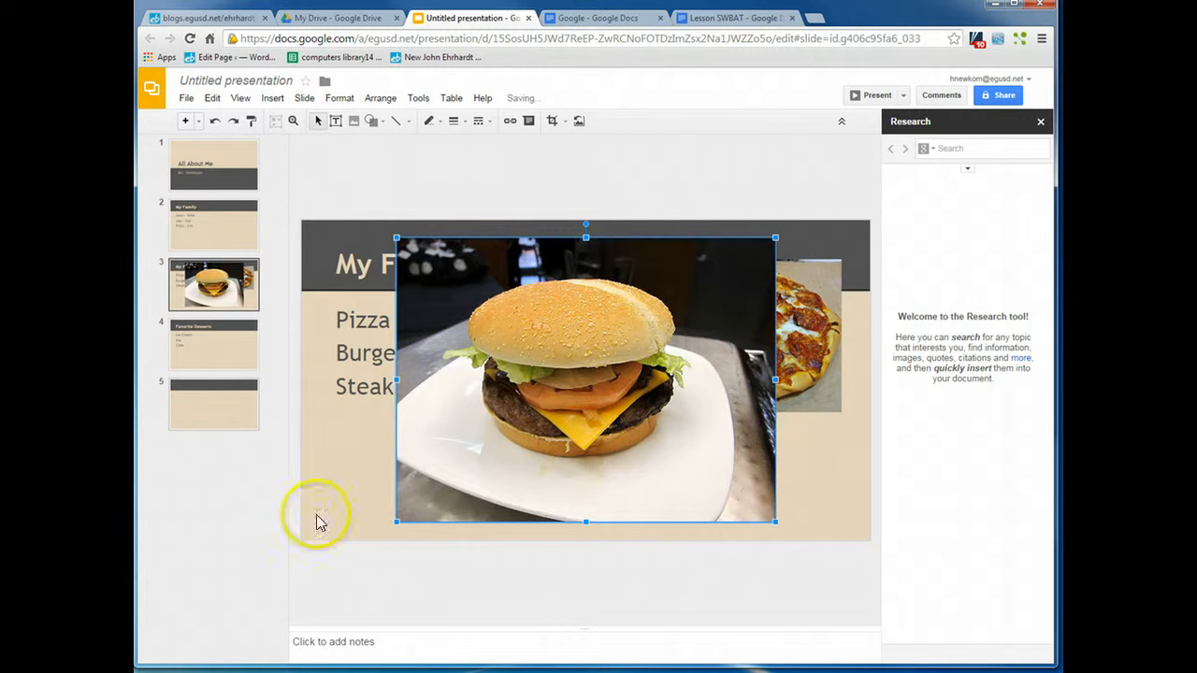
# Step: Shrink the burger image and place it below the pizza image, overlapping its lower left corner
pyautogui.moveTo(396, 235); pyautogui.dragTo(604, 394)
pyautogui.moveTo(693, 462); pyautogui.dragTo(632, 423)
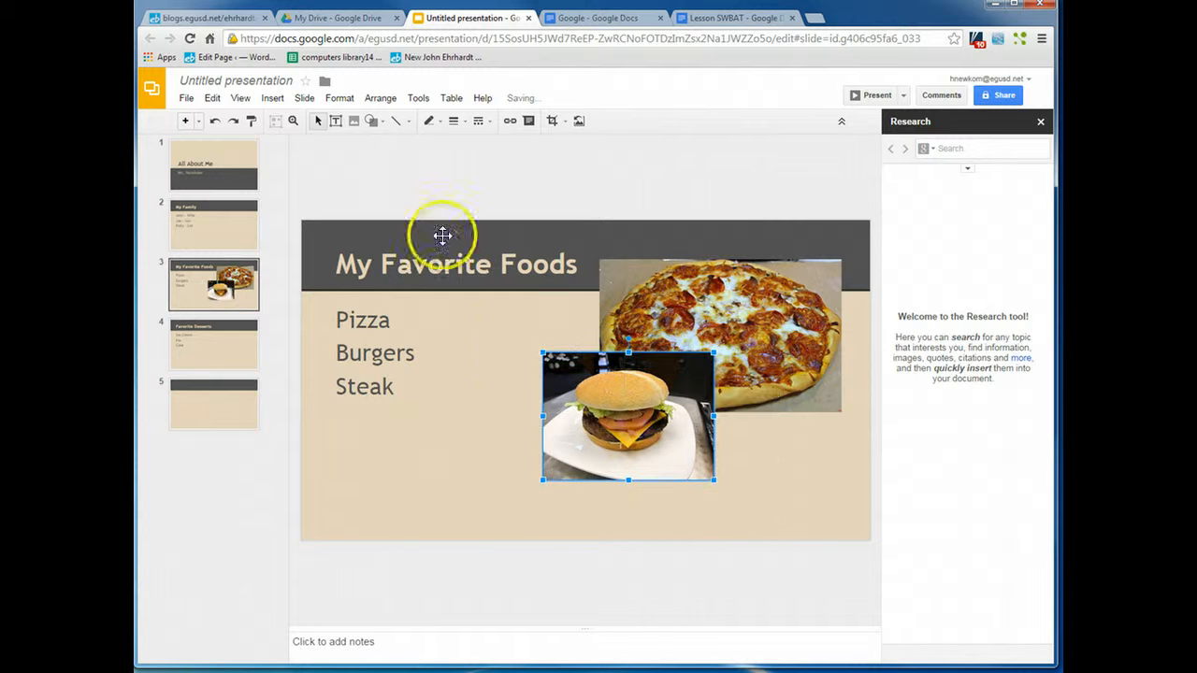
# Step: Insert a steak with asparagus photo from an image search for steak onto slide 3
pyautogui.click(273, 98)
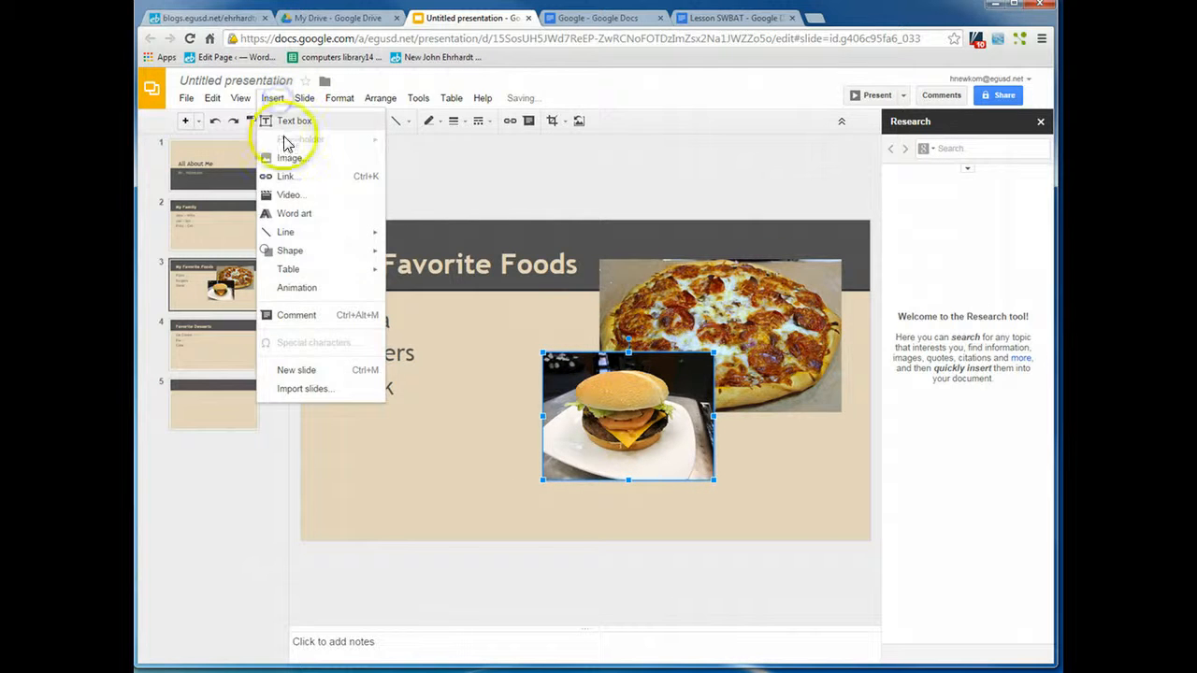
pyautogui.click(281, 155)
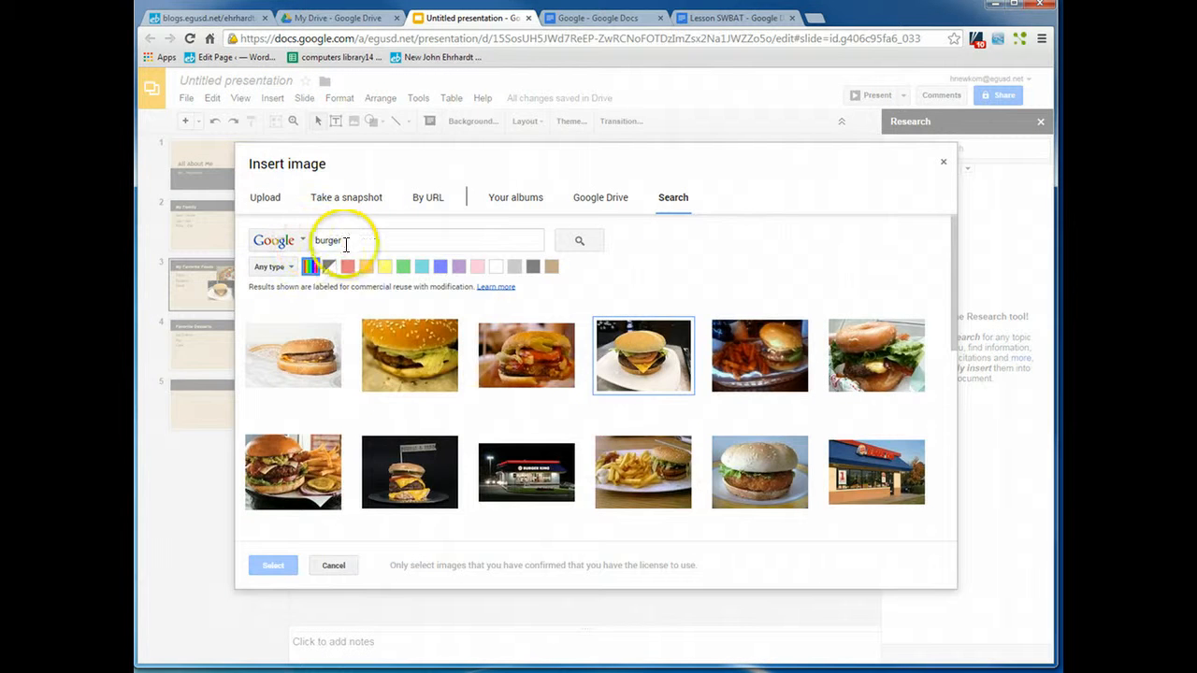
pyautogui.moveTo(344, 241); pyautogui.dragTo(293, 242)
pyautogui.write('steak')
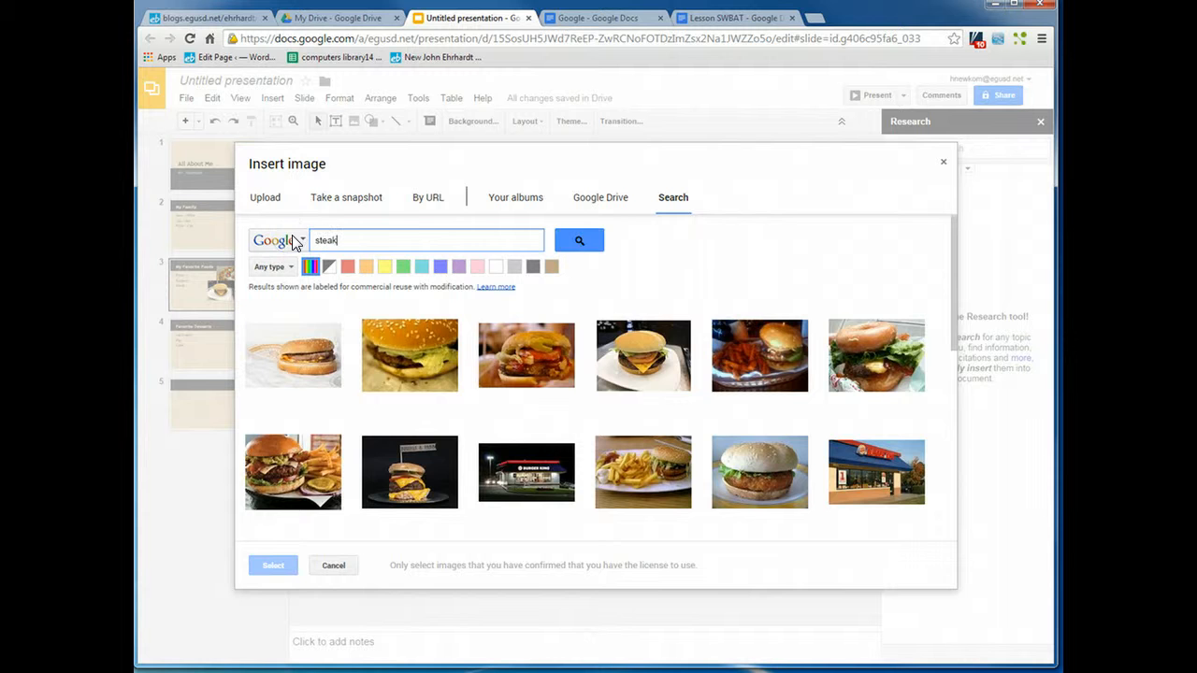
pyautogui.press('Return')
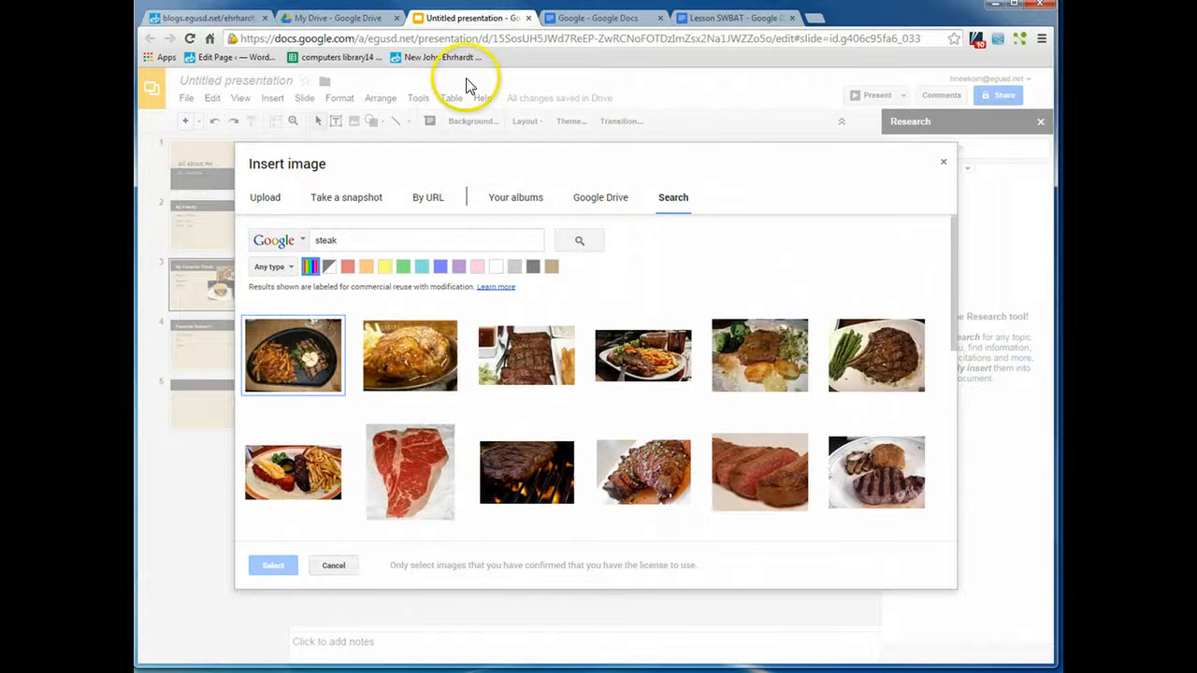
pyautogui.click(846, 391)
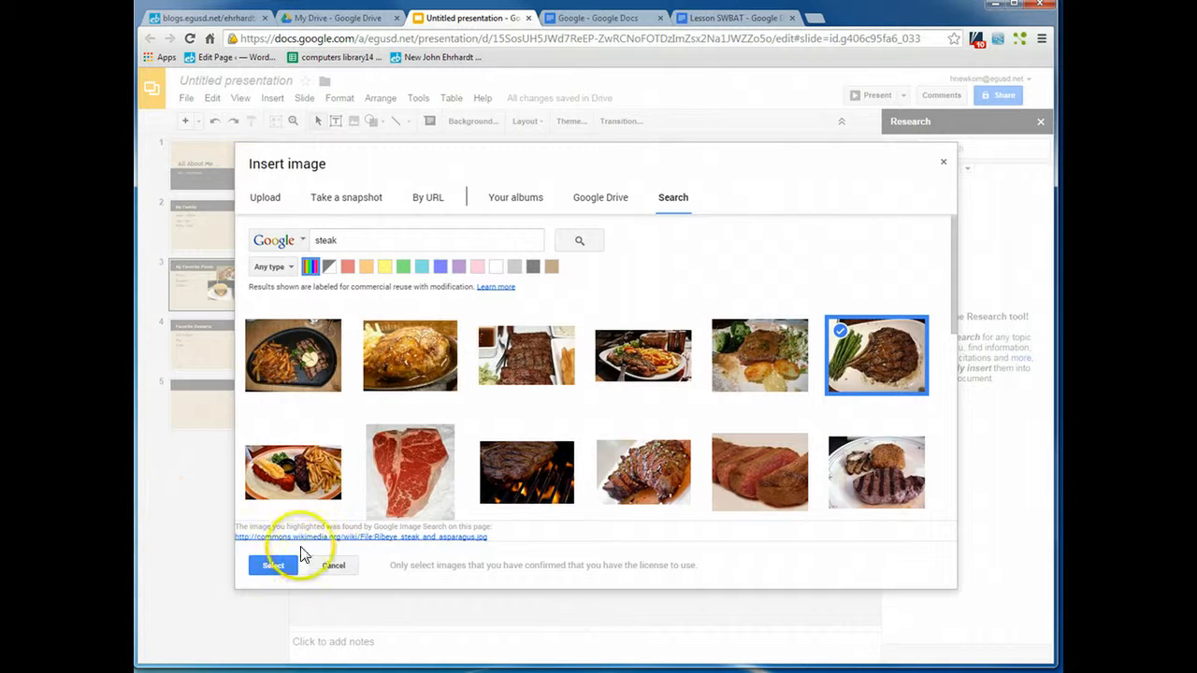
pyautogui.click(281, 566)
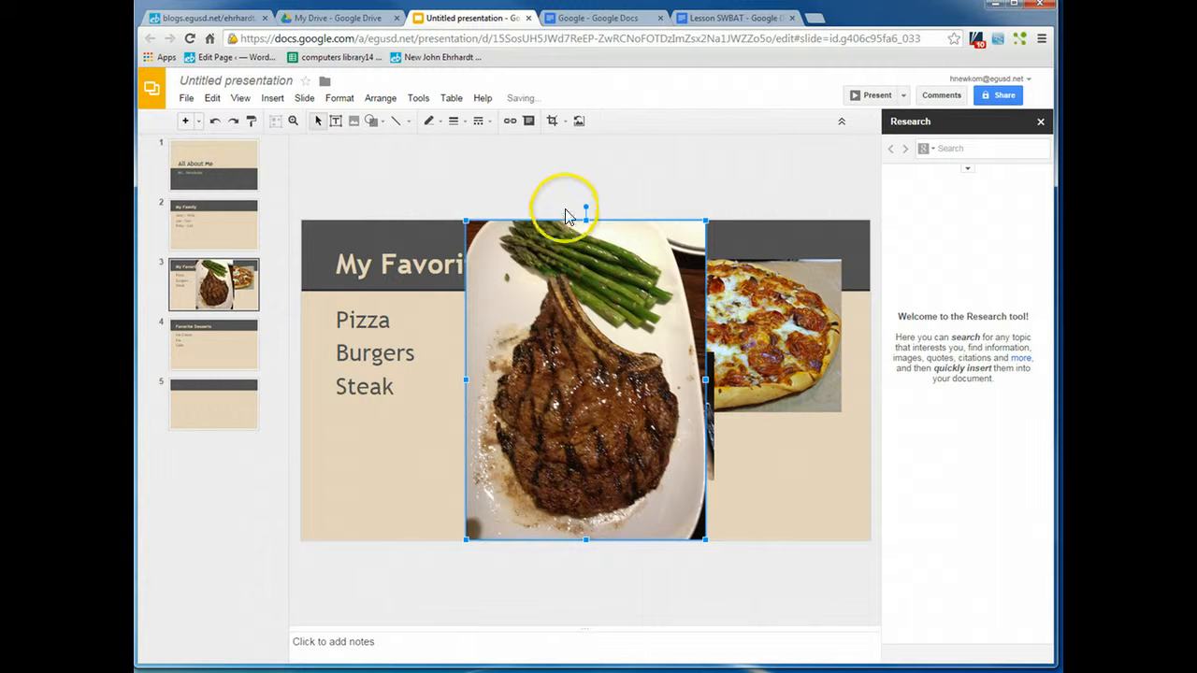
pyautogui.moveTo(585, 205); pyautogui.dragTo(702, 381)
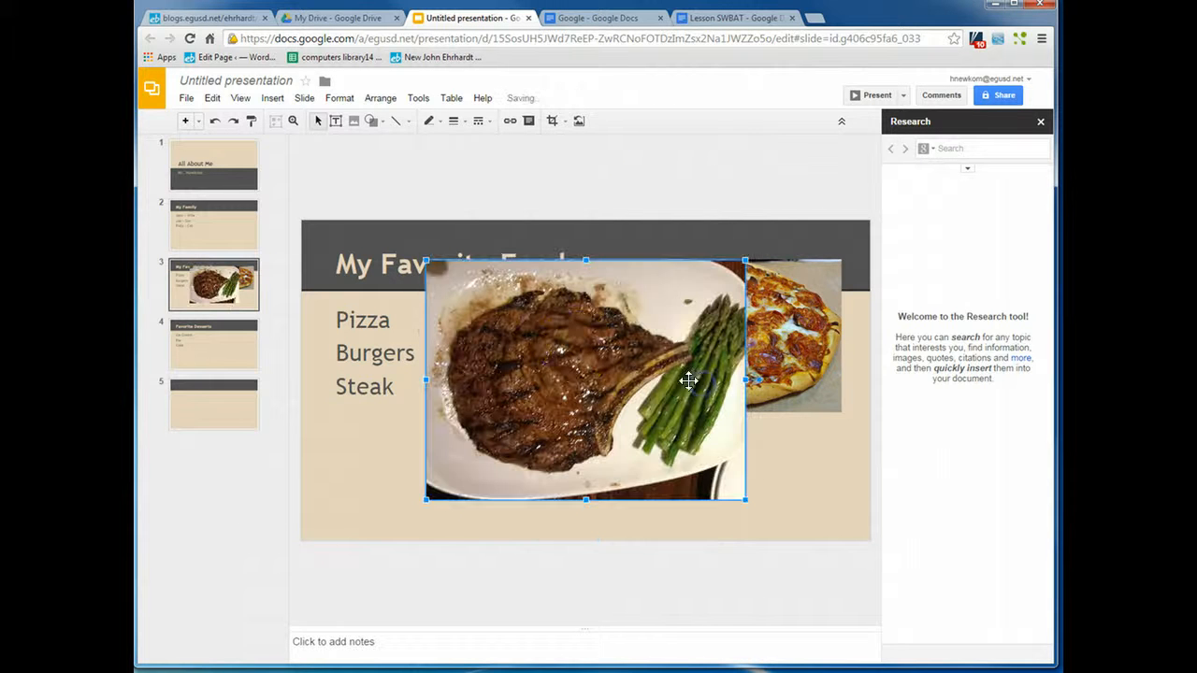
pyautogui.moveTo(476, 399); pyautogui.dragTo(388, 426)
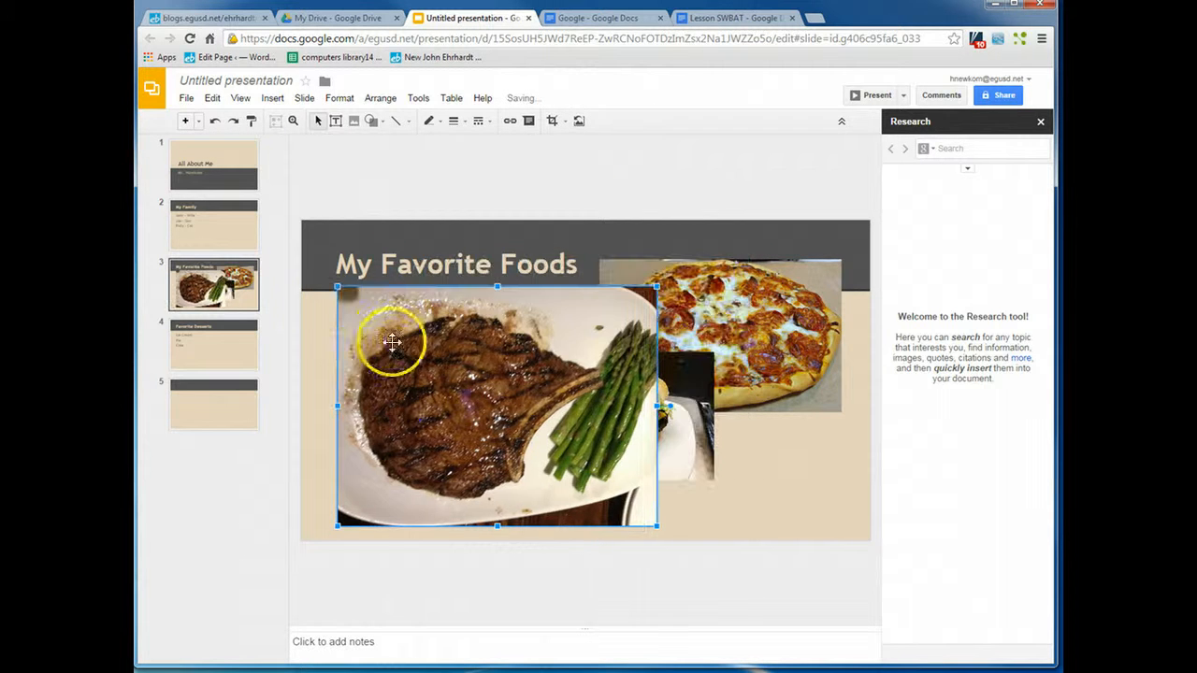
pyautogui.click(332, 277)
pyautogui.moveTo(396, 360); pyautogui.dragTo(398, 360)
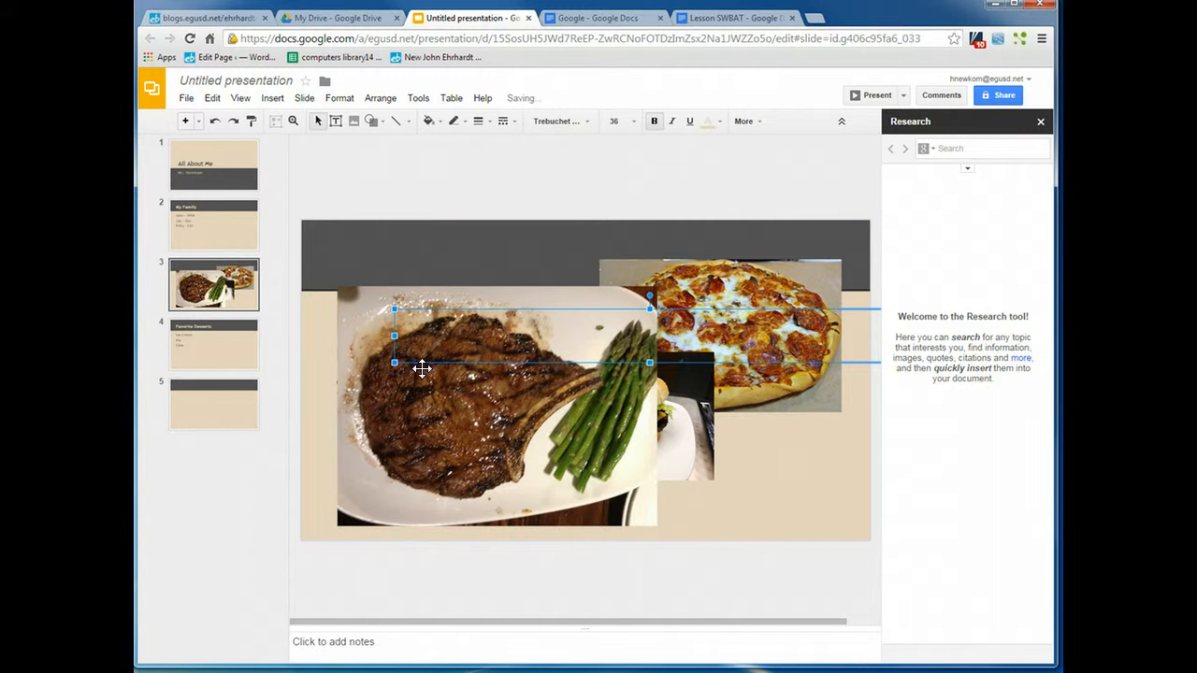
pyautogui.click(509, 404)
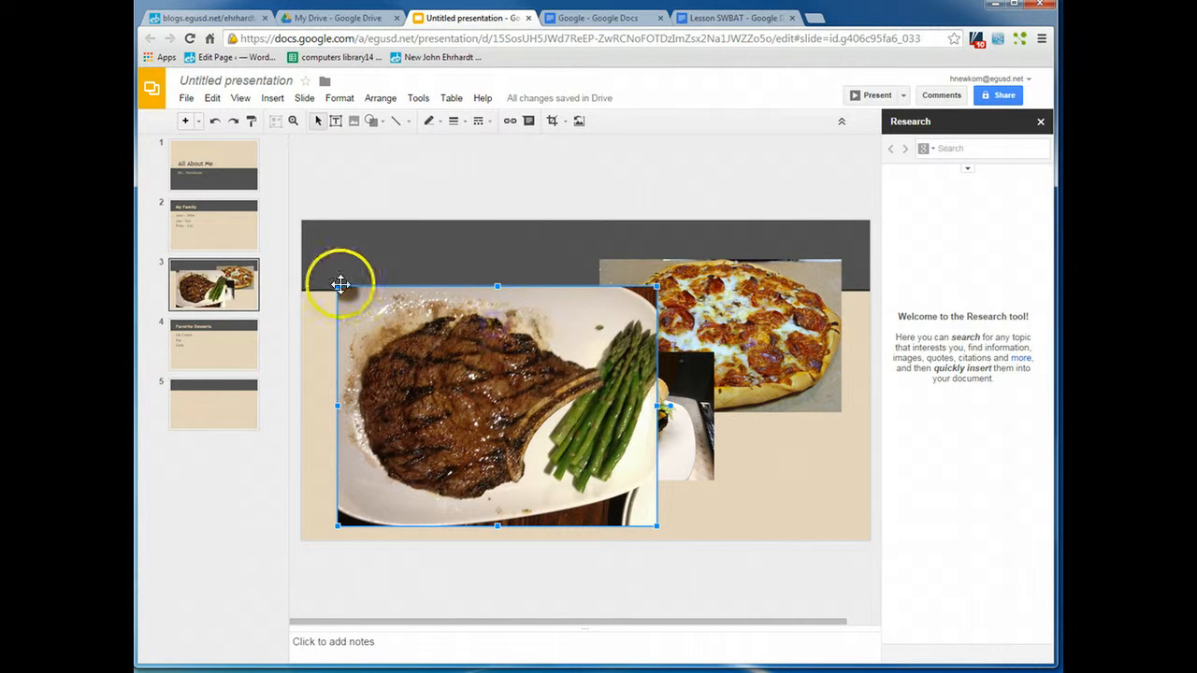
pyautogui.moveTo(338, 286)
pyautogui.mouseDown()
pyautogui.moveTo(321, 297)
pyautogui.moveTo(321, 276)
pyautogui.mouseUp()
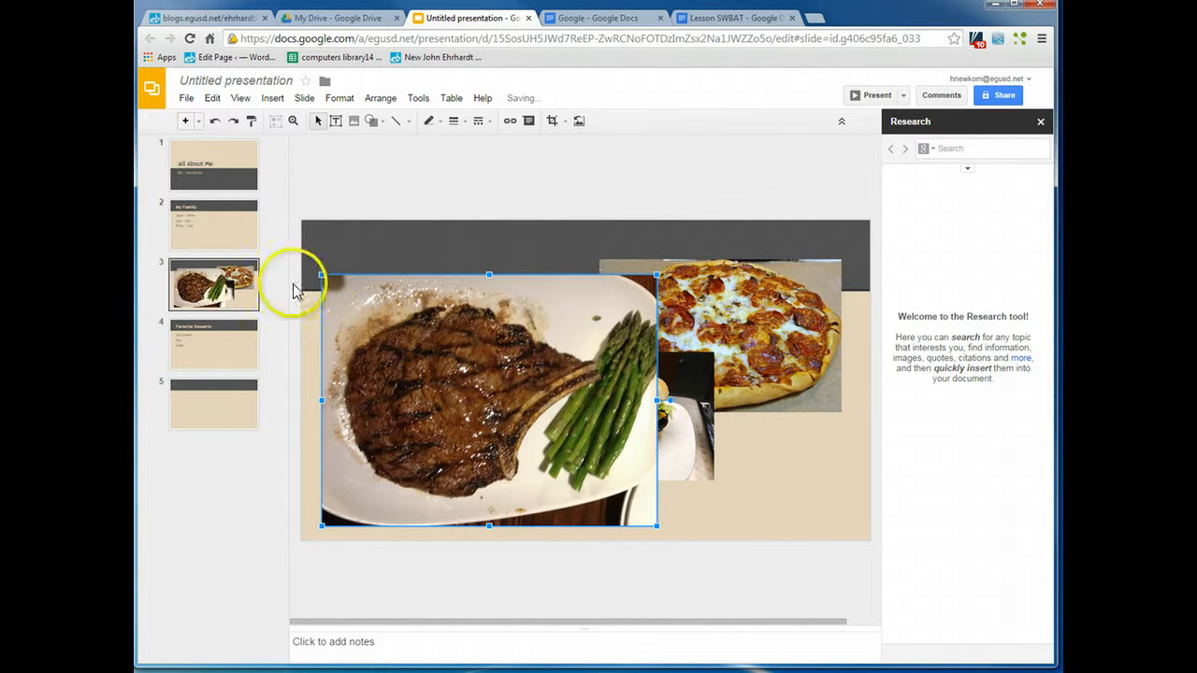
pyautogui.click(215, 125)
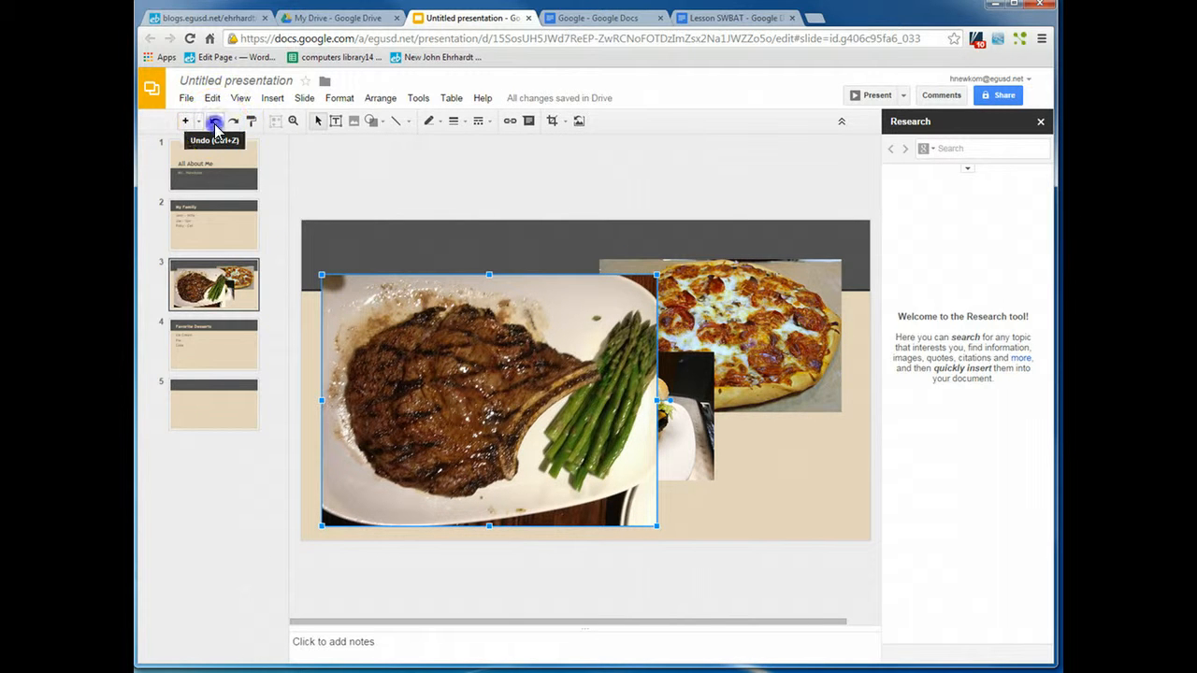
pyautogui.click(215, 125)
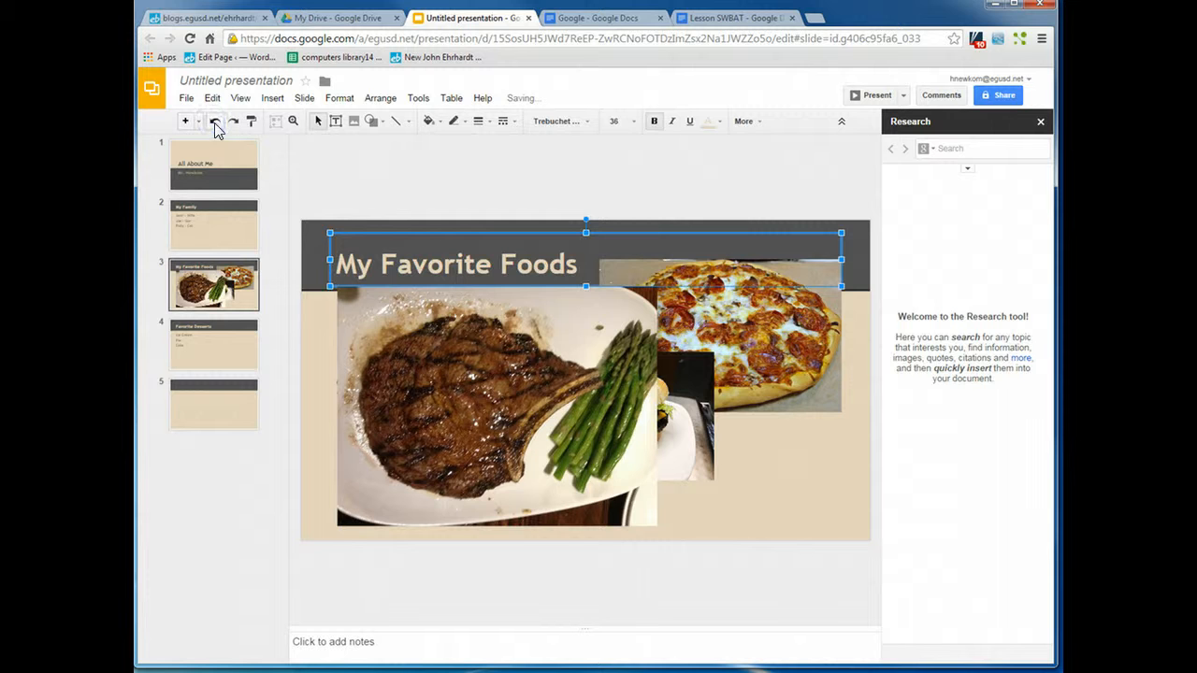
pyautogui.click(215, 126)
pyautogui.click(215, 125)
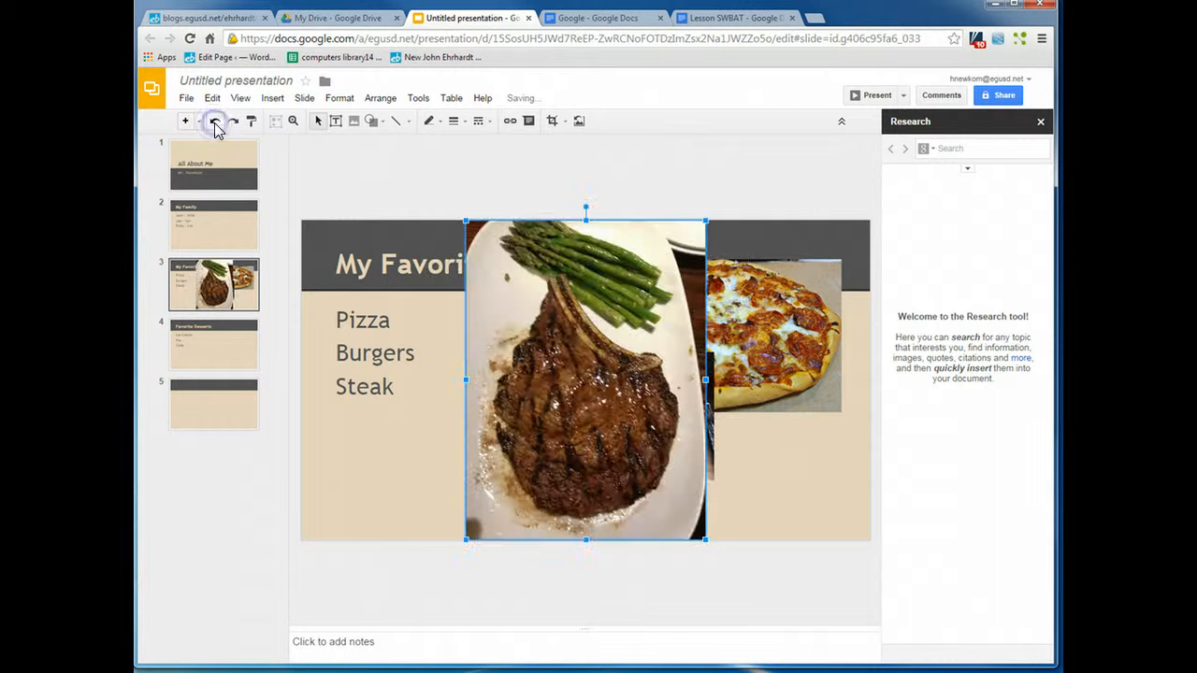
# Step: Rotate the steak image to landscape, shrink it and place it below the list, left of the burger image
pyautogui.moveTo(585, 210); pyautogui.dragTo(427, 362)
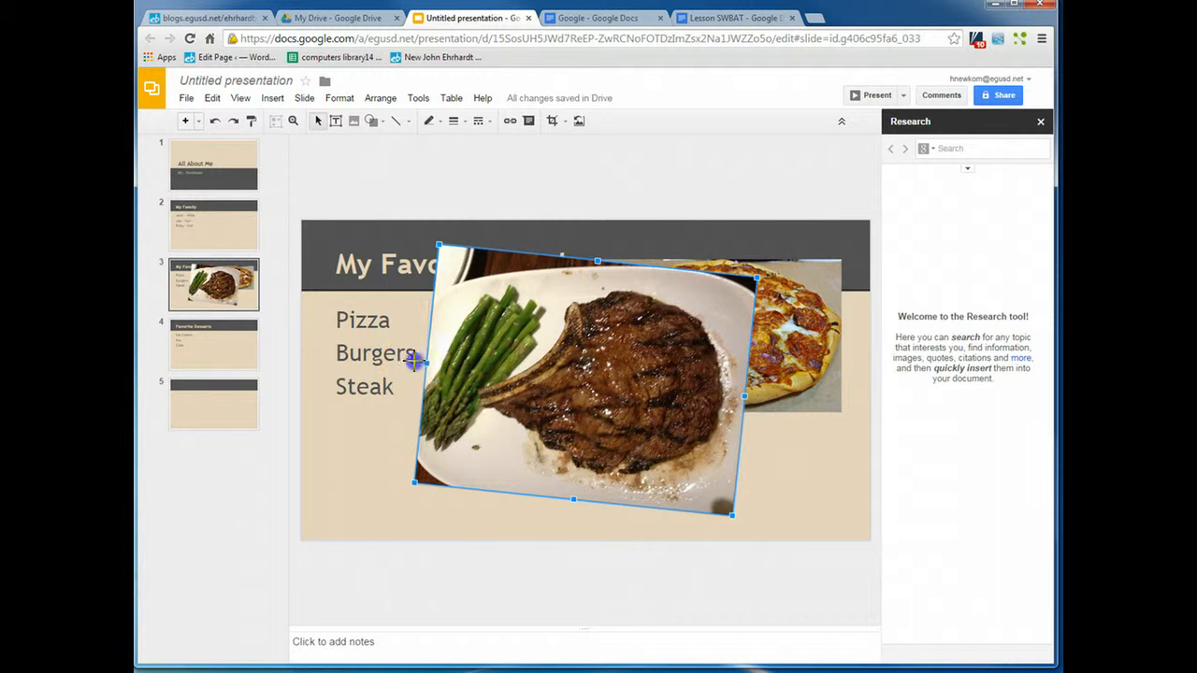
pyautogui.moveTo(414, 361); pyautogui.dragTo(414, 381)
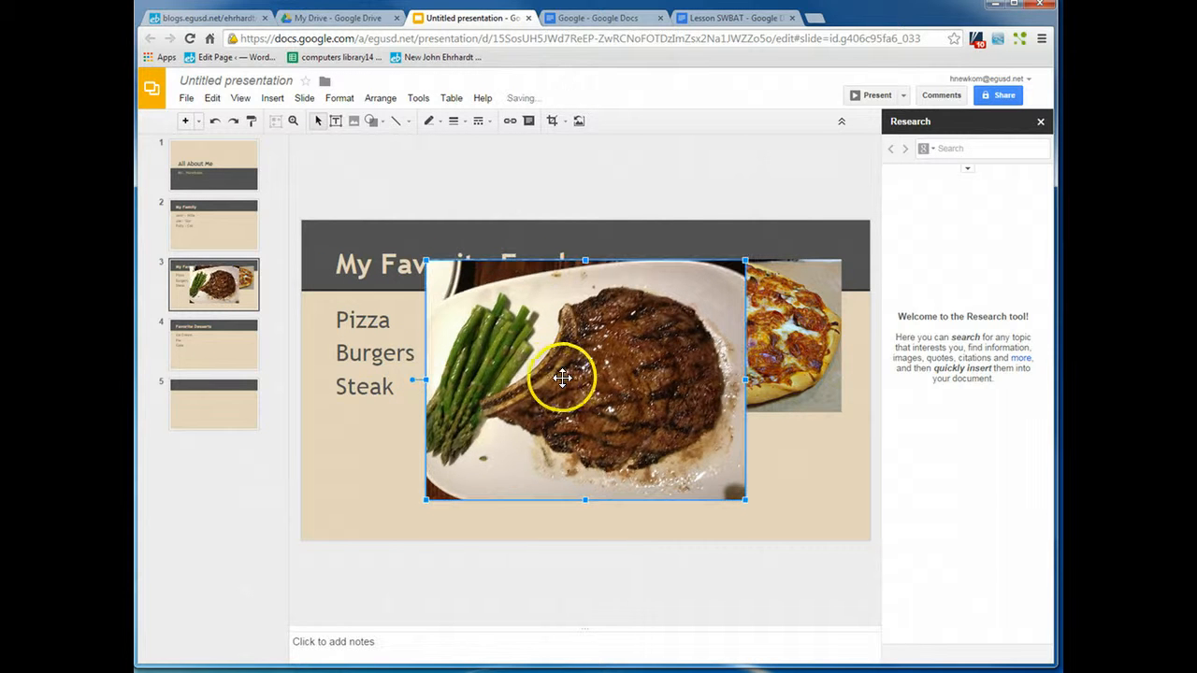
pyautogui.moveTo(562, 378); pyautogui.dragTo(455, 433)
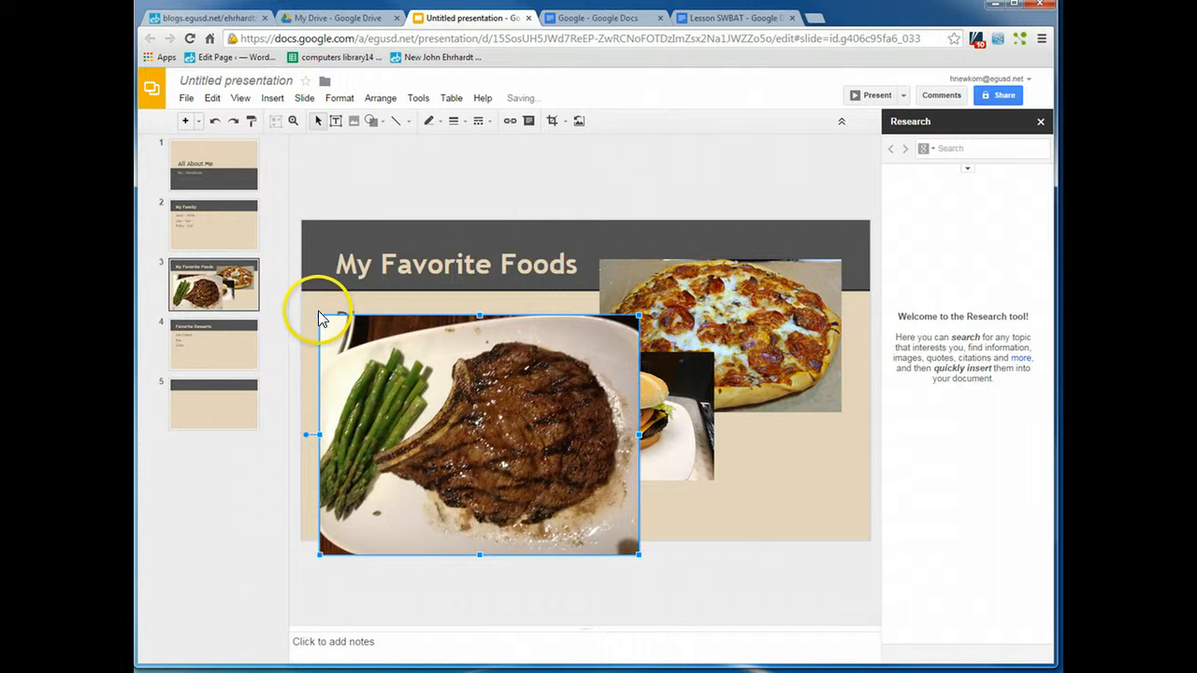
pyautogui.moveTo(320, 317); pyautogui.dragTo(462, 423)
pyautogui.moveTo(537, 458); pyautogui.dragTo(429, 435)
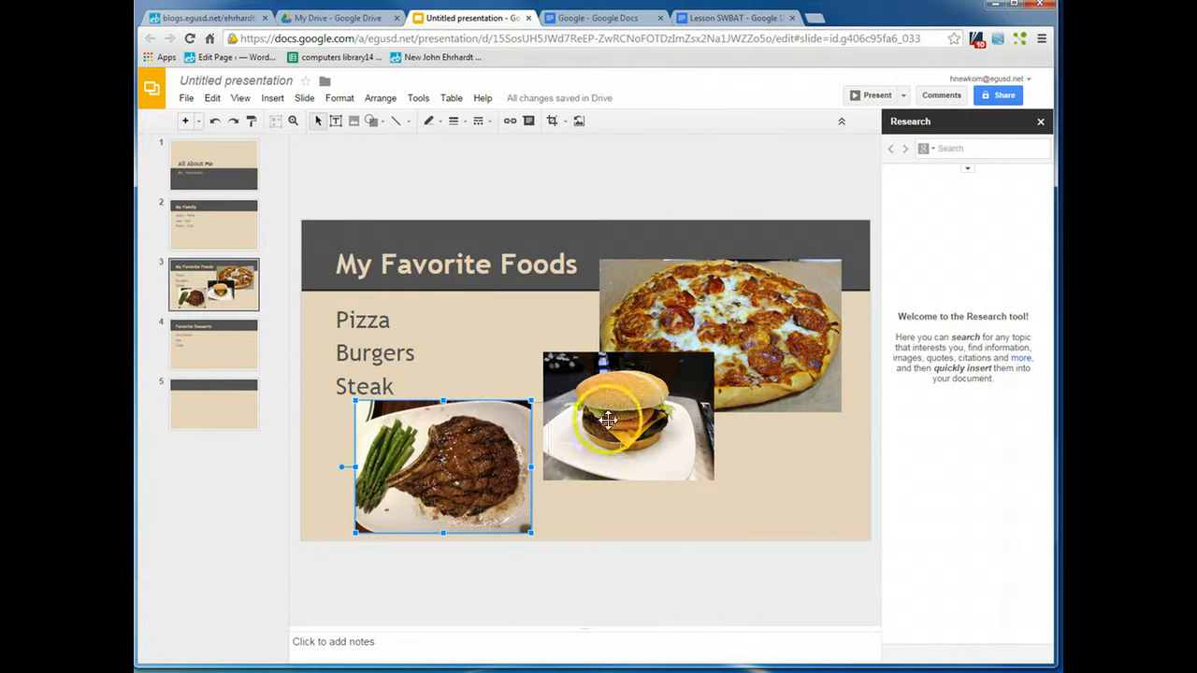
pyautogui.moveTo(382, 450); pyautogui.dragTo(414, 451)
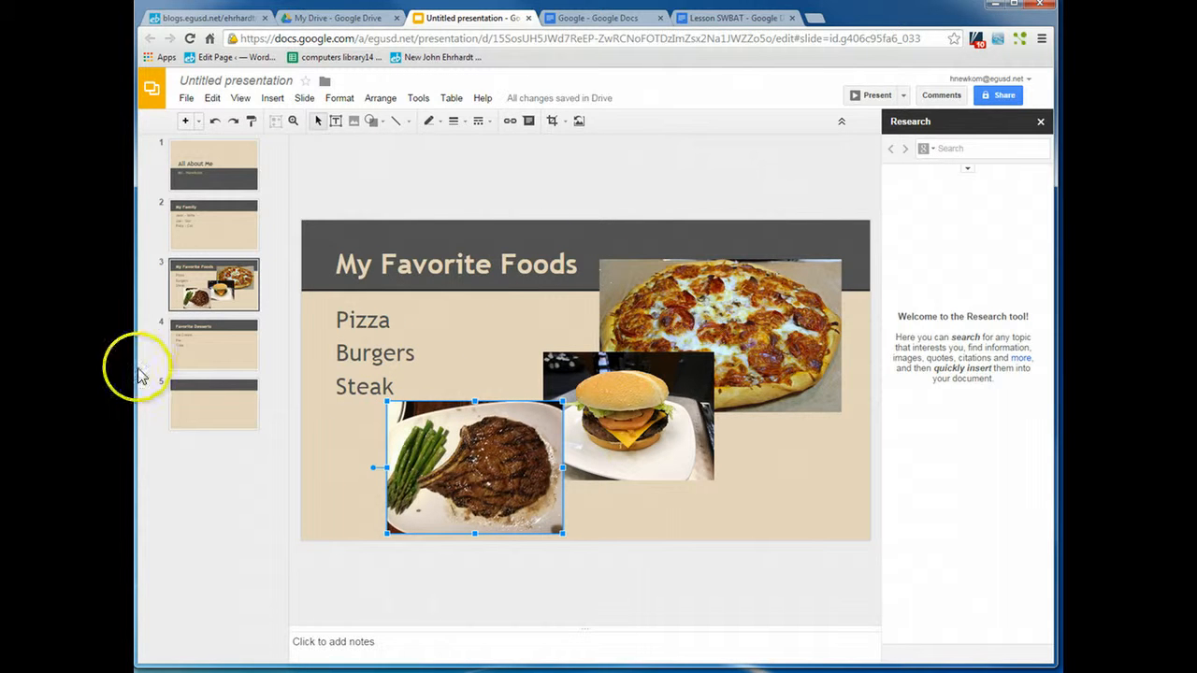
pyautogui.click(194, 346)
pyautogui.click(209, 215)
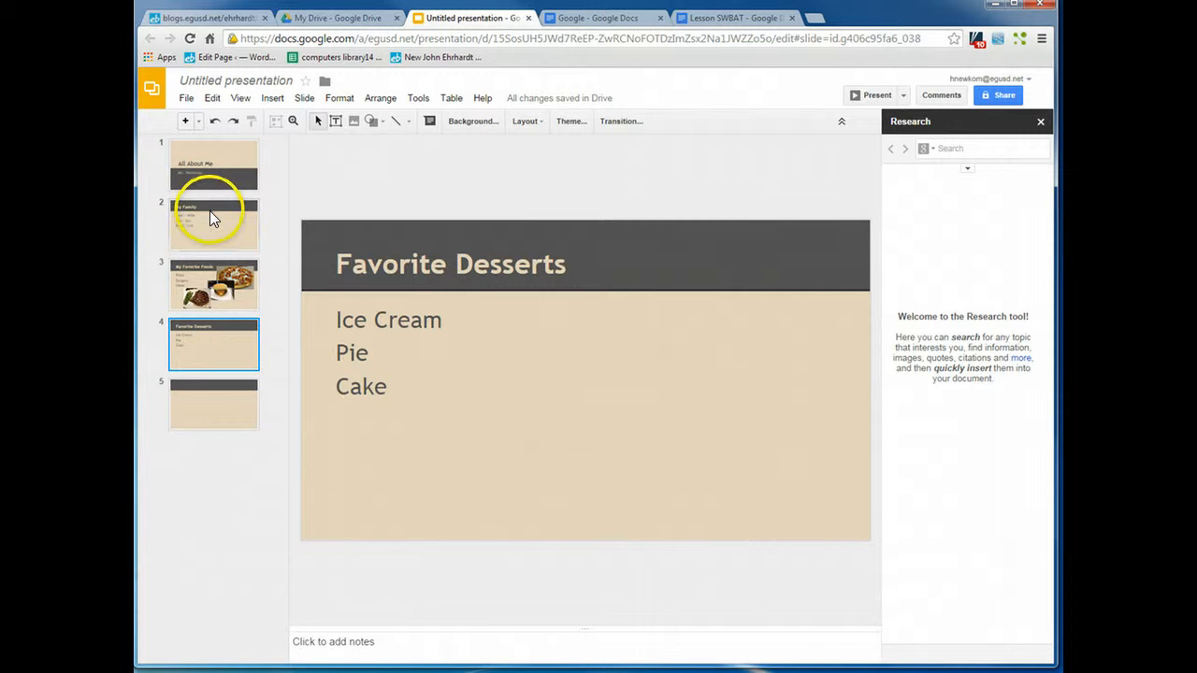
pyautogui.click(207, 232)
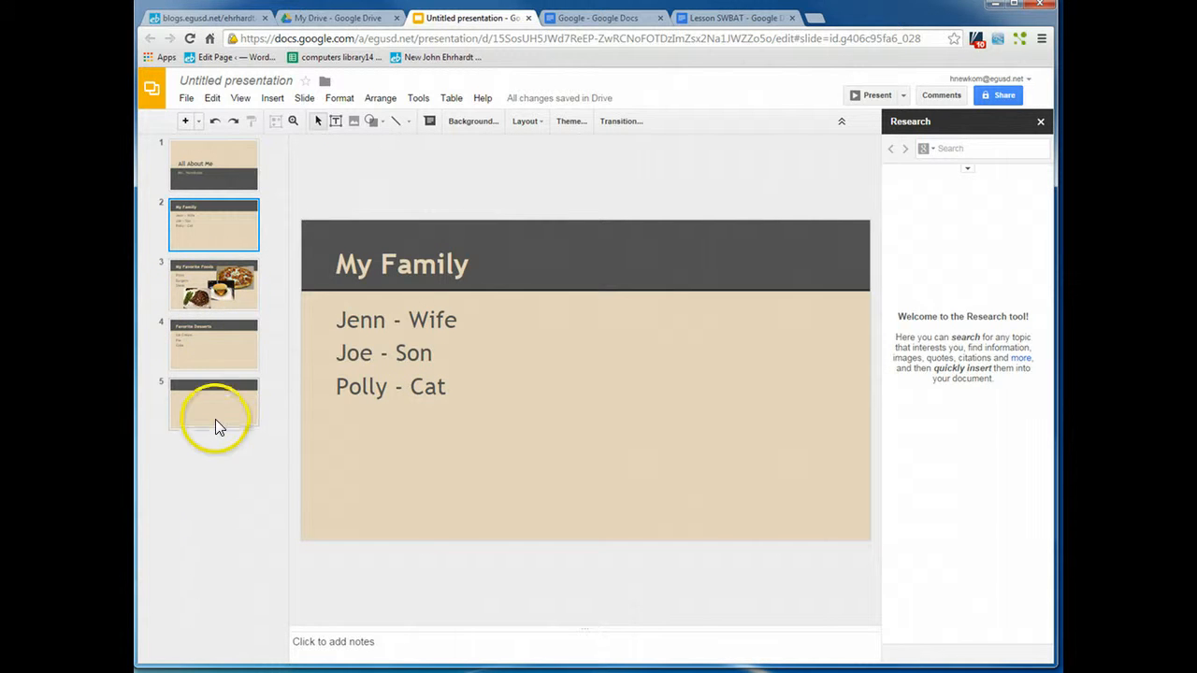
# Step: Rename the presentation to "All About Me - " followed by the teacher's name
pyautogui.click(236, 86)
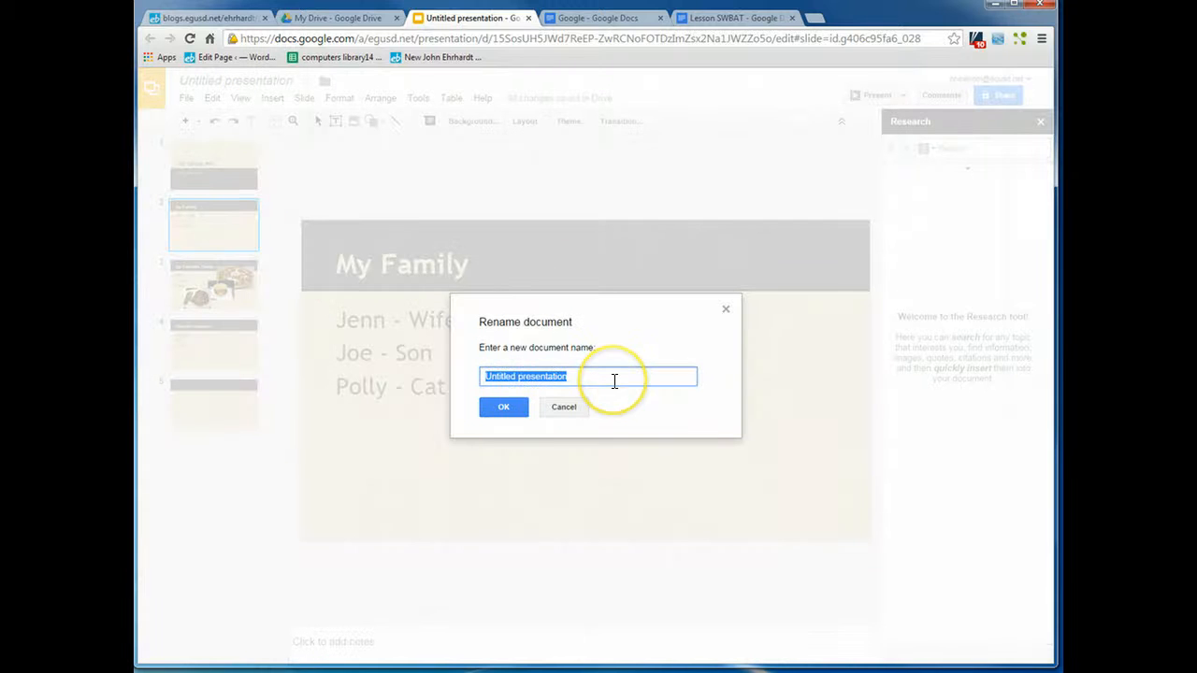
pyautogui.write('All Abo')
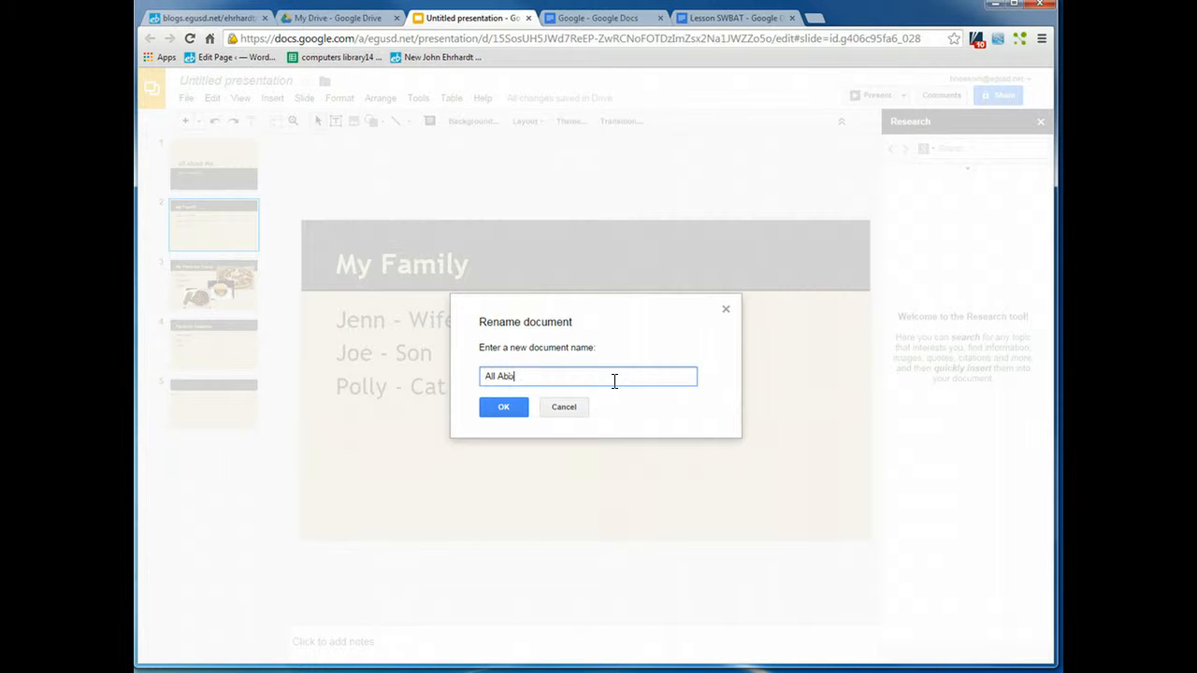
pyautogui.write('ut Me - Mr. Newkom')
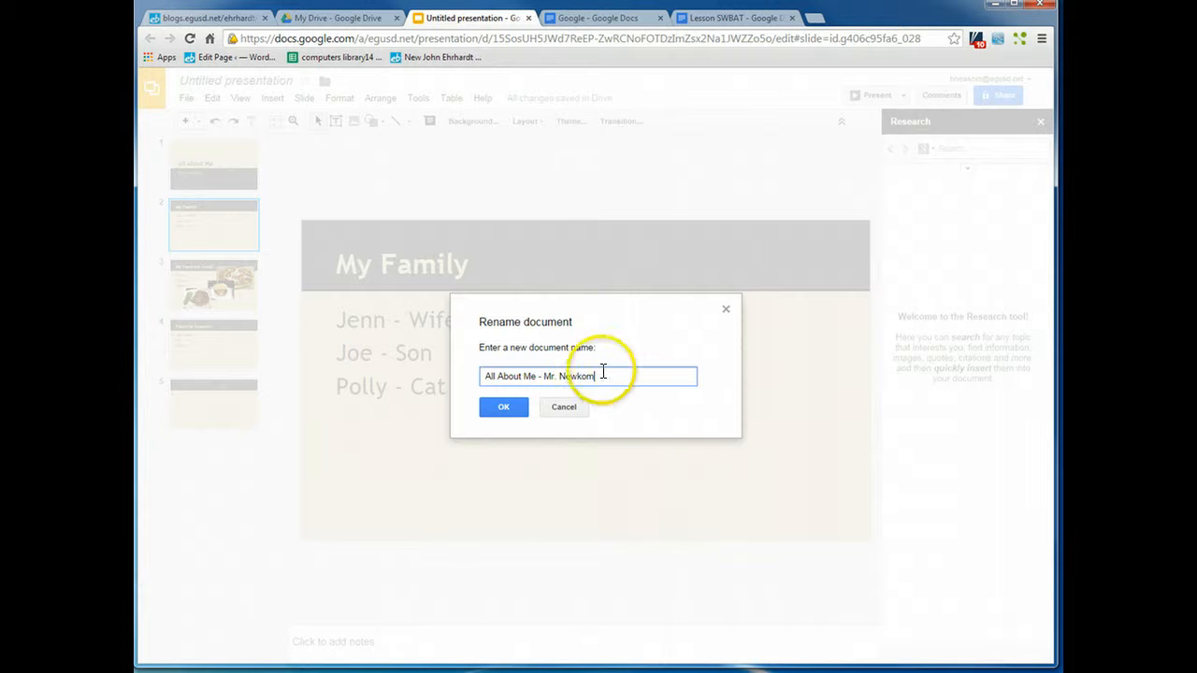
pyautogui.click(505, 409)
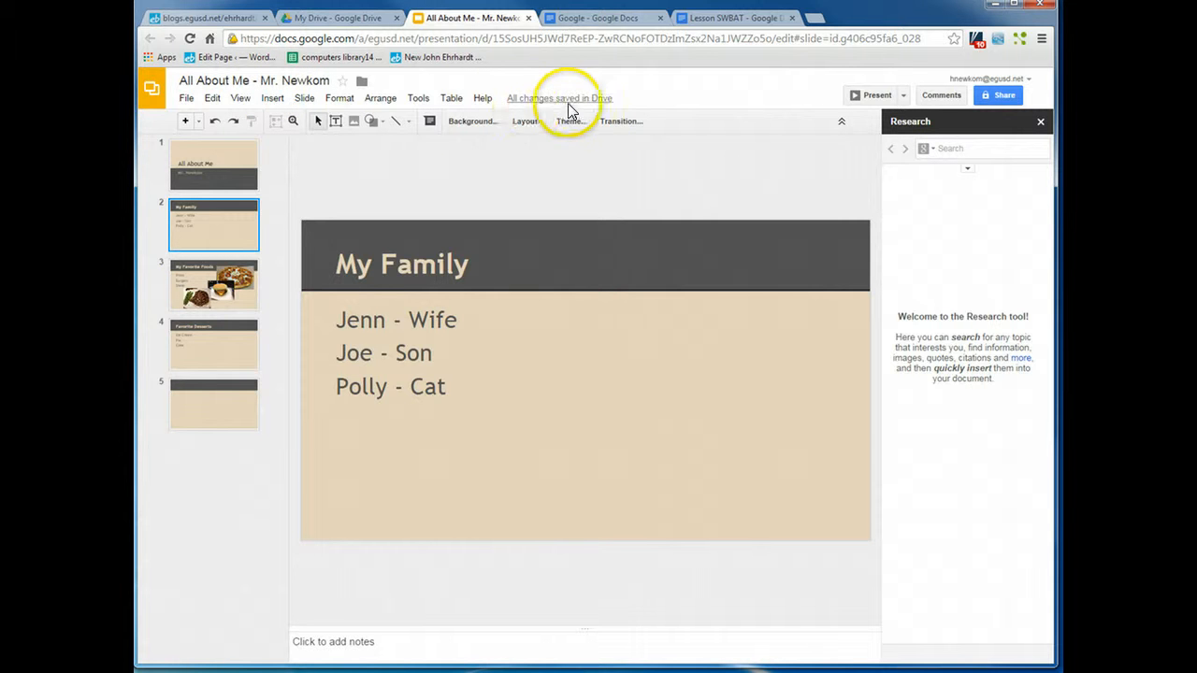
pyautogui.moveTo(570, 109)
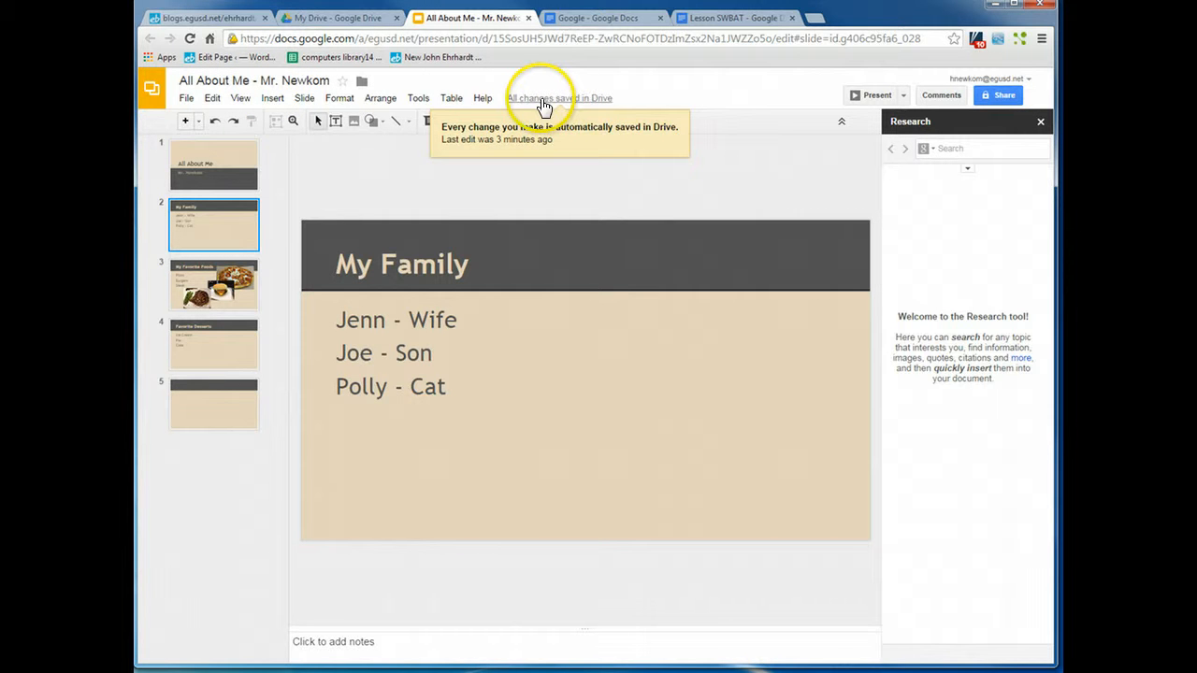
pyautogui.click(491, 381)
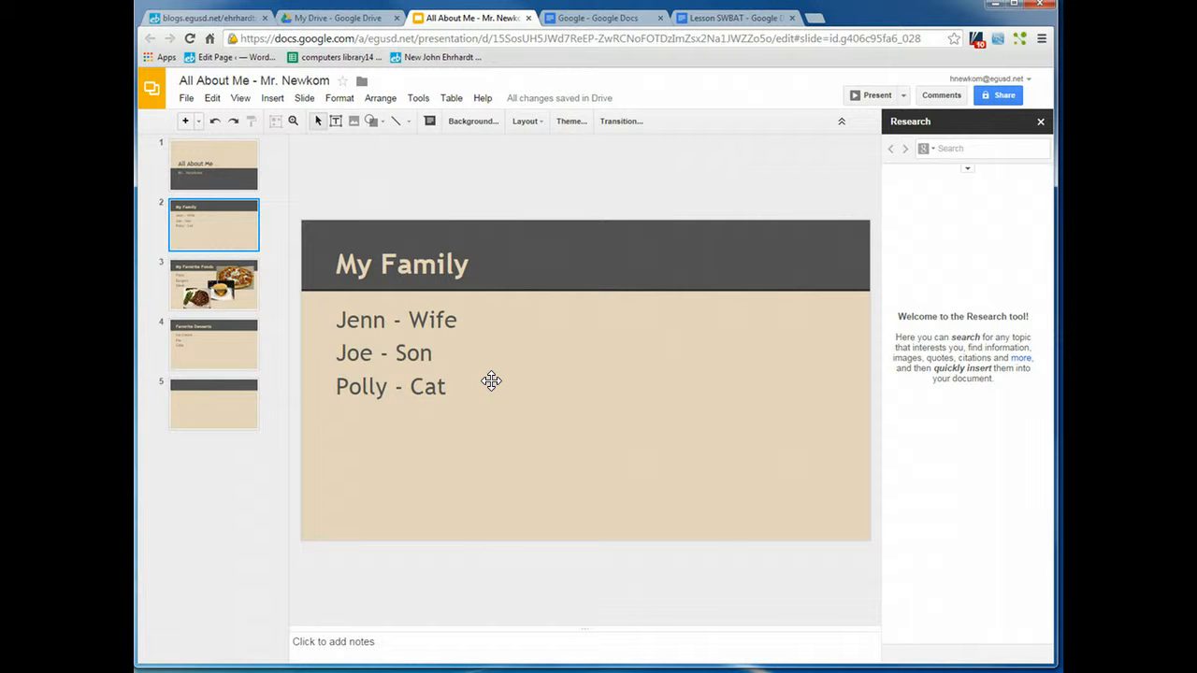